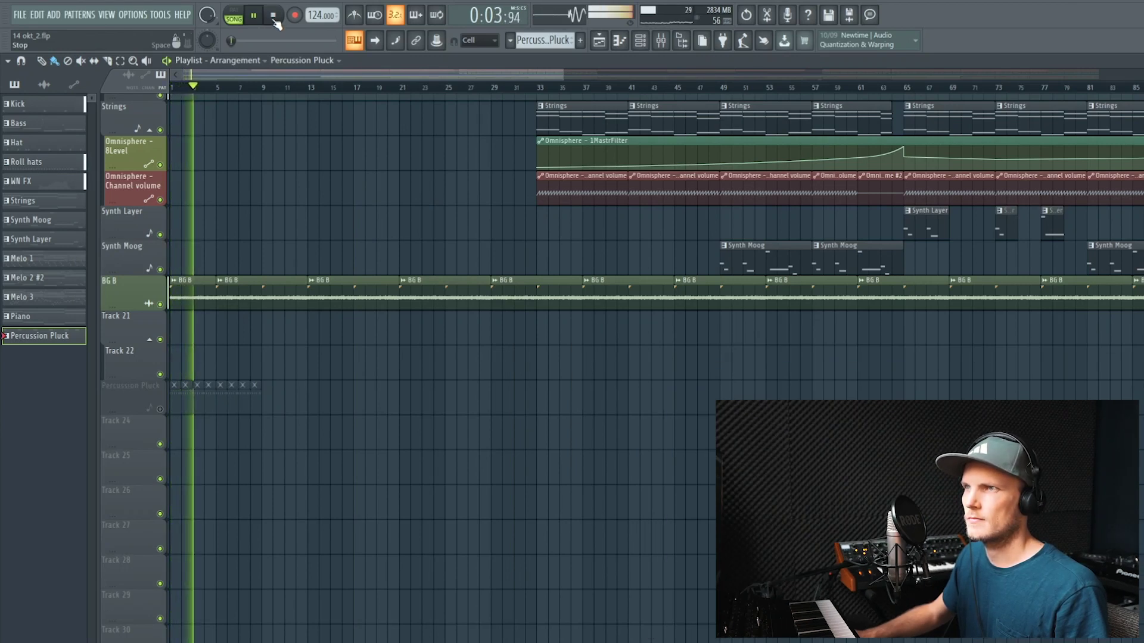
- Stop the arrangement playback so the playhead returns to bar 1
{"action": "left_click", "coordinate": [273, 16]}
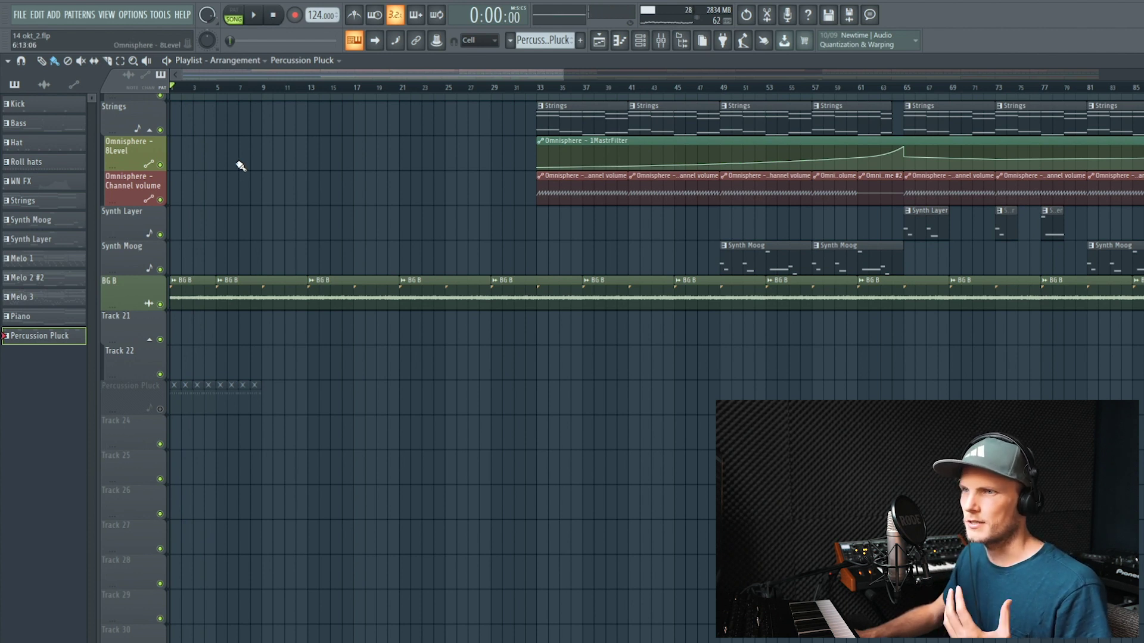
- Fill the Percussion Pluck track with pattern clips and play it with the Channel rack showing Pluckje
{"action": "left_click", "coordinate": [173, 405]}
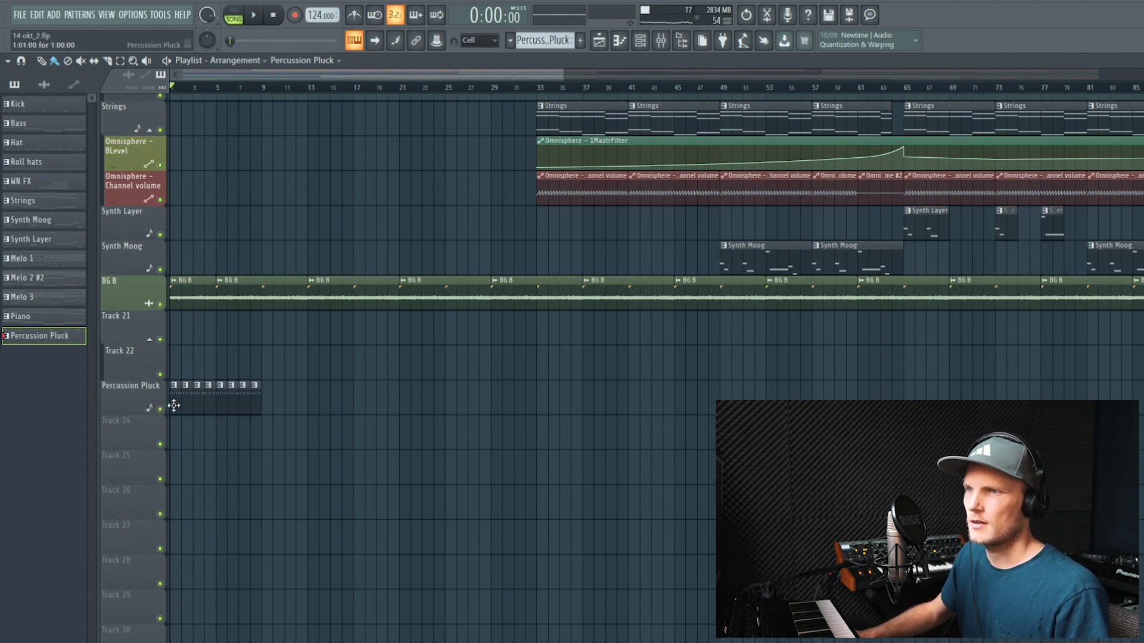
{"action": "key", "text": "F6"}
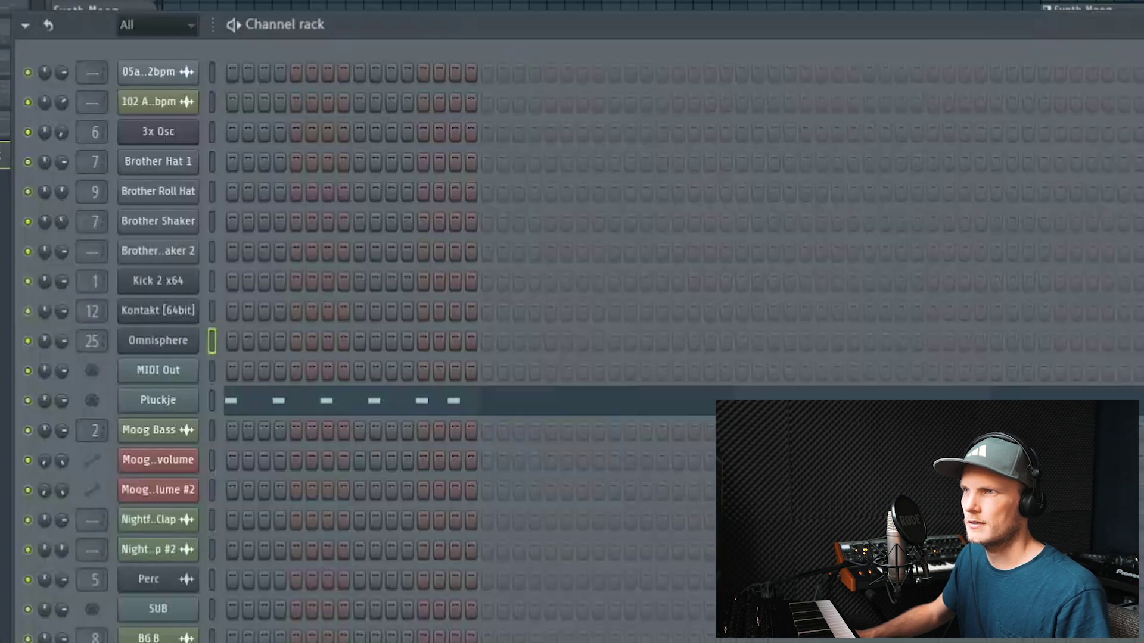
{"action": "key", "text": "space"}
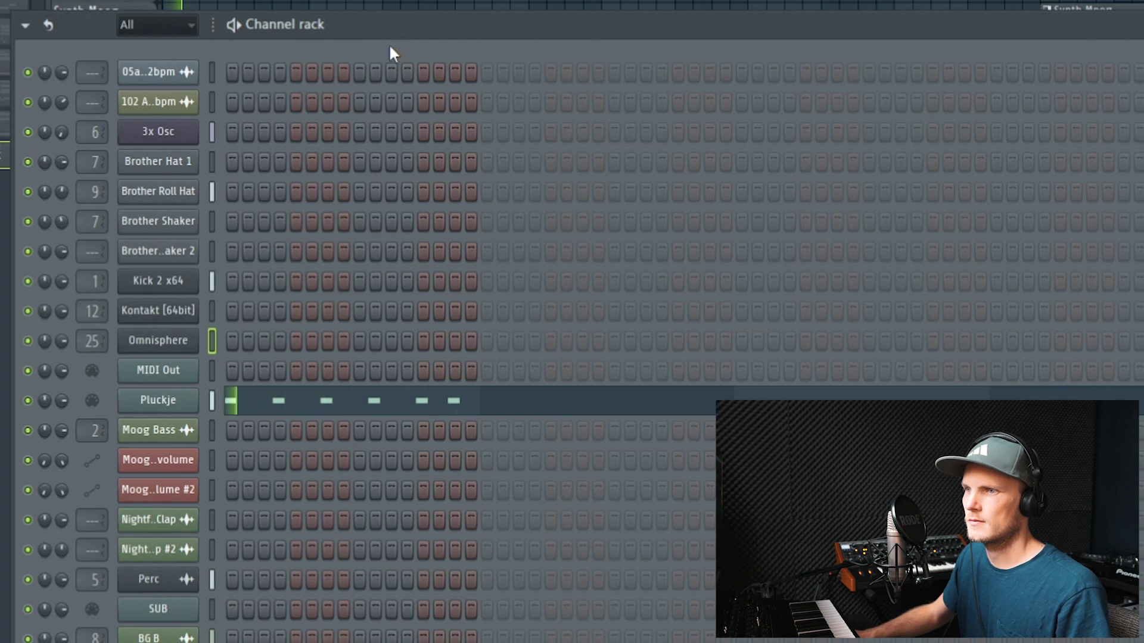
- Play the Percussion Pluck pattern with the Mixer open to check its levels, then close the Mixer
{"action": "key", "text": "F9"}
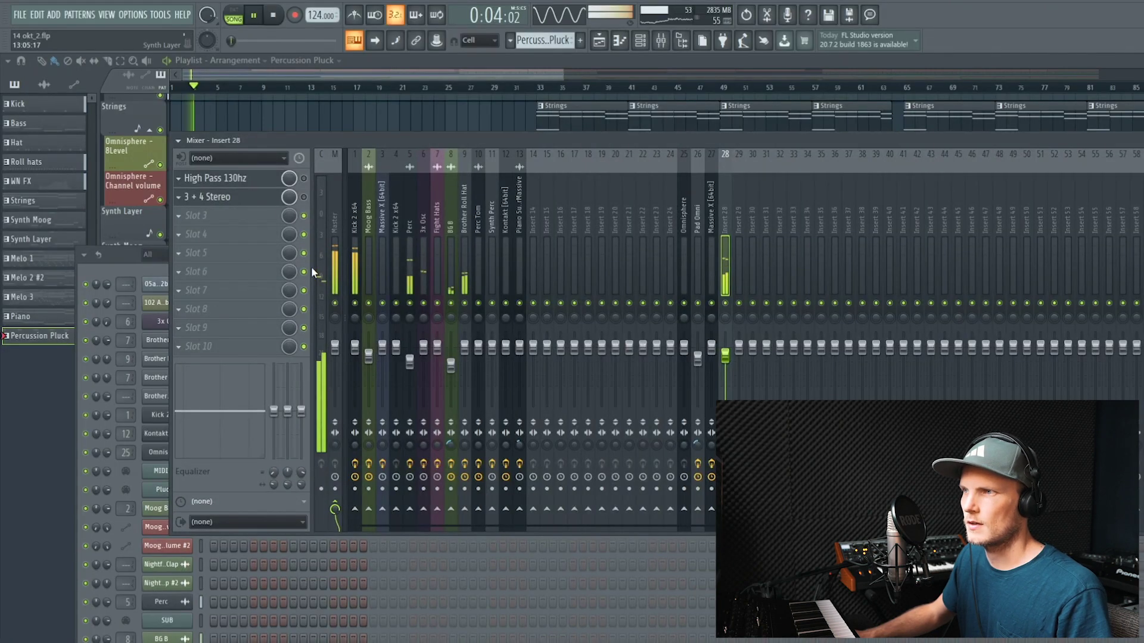
{"action": "left_click", "coordinate": [277, 24]}
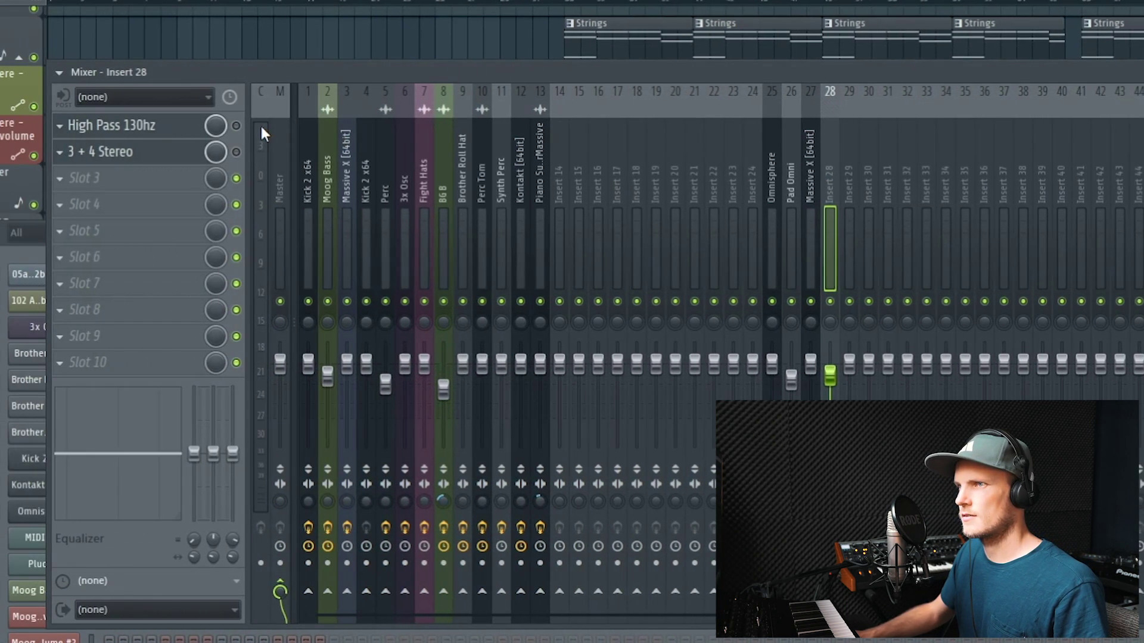
{"action": "key", "text": "space"}
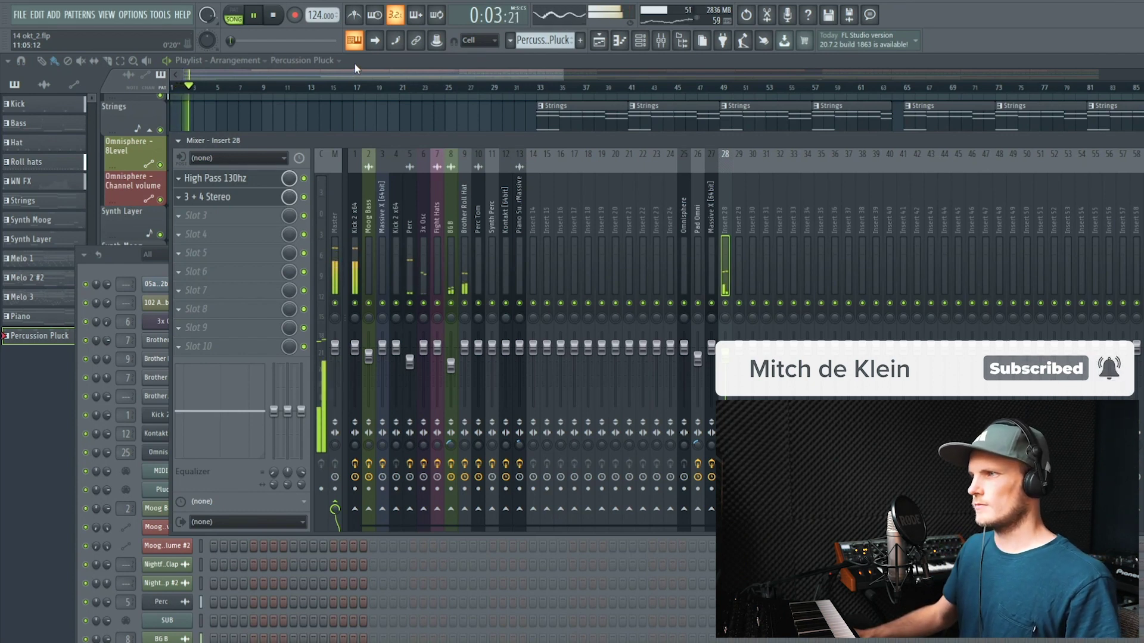
{"action": "left_click", "coordinate": [272, 15]}
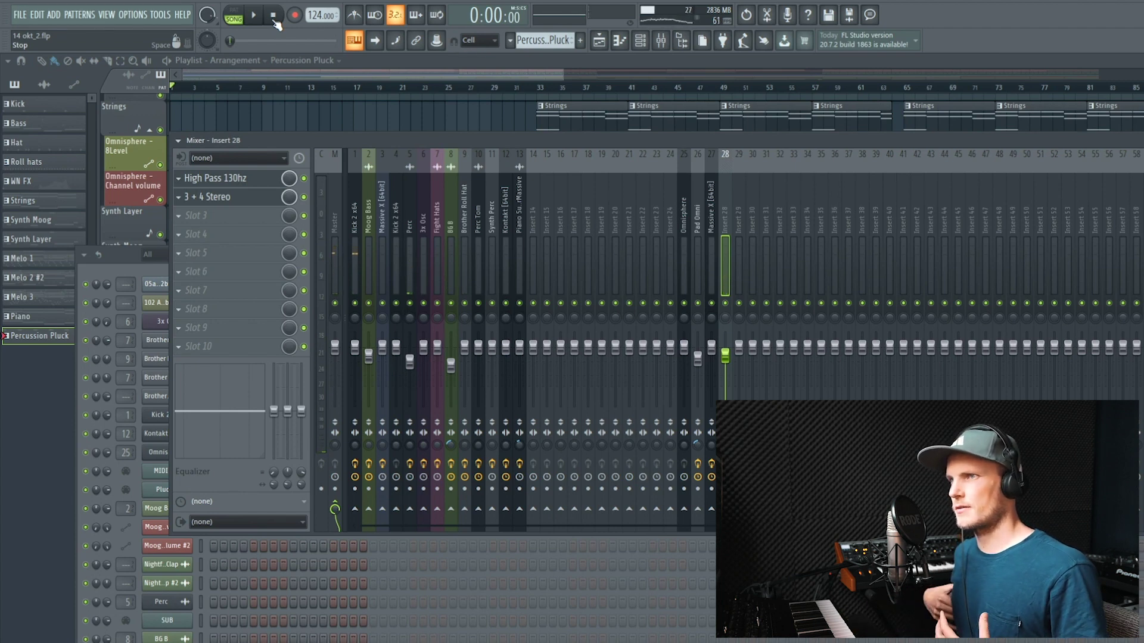
{"action": "key", "text": "F9"}
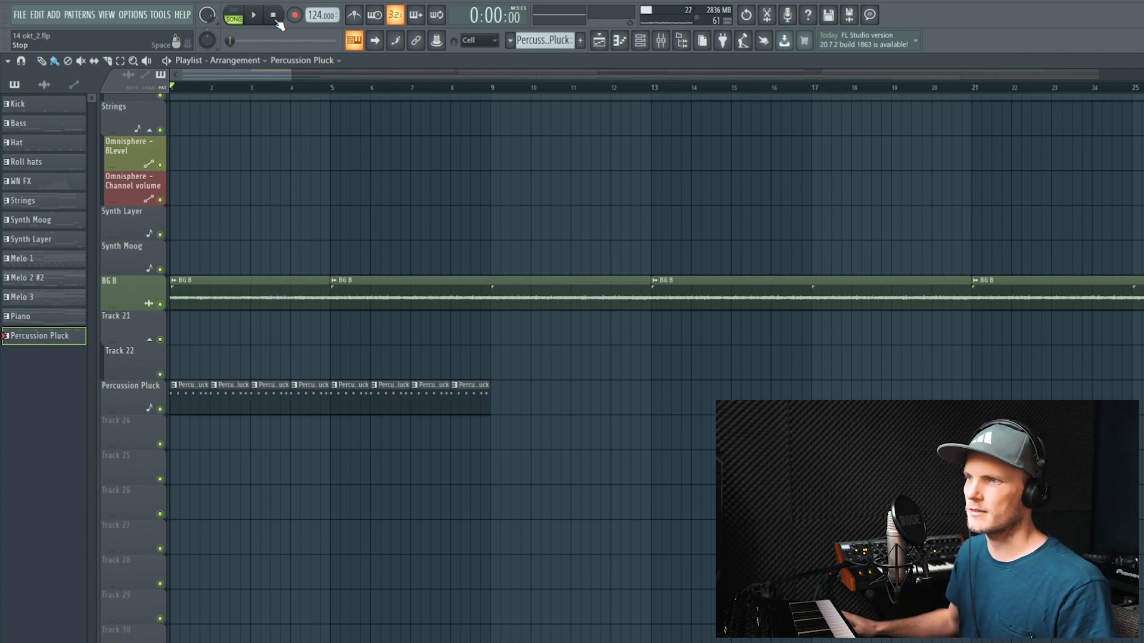
- Zoom the playlist out and bring up the Mixer on Insert 28
{"action": "left_click_drag", "start_coordinate": [290, 73], "coordinate": [367, 79]}
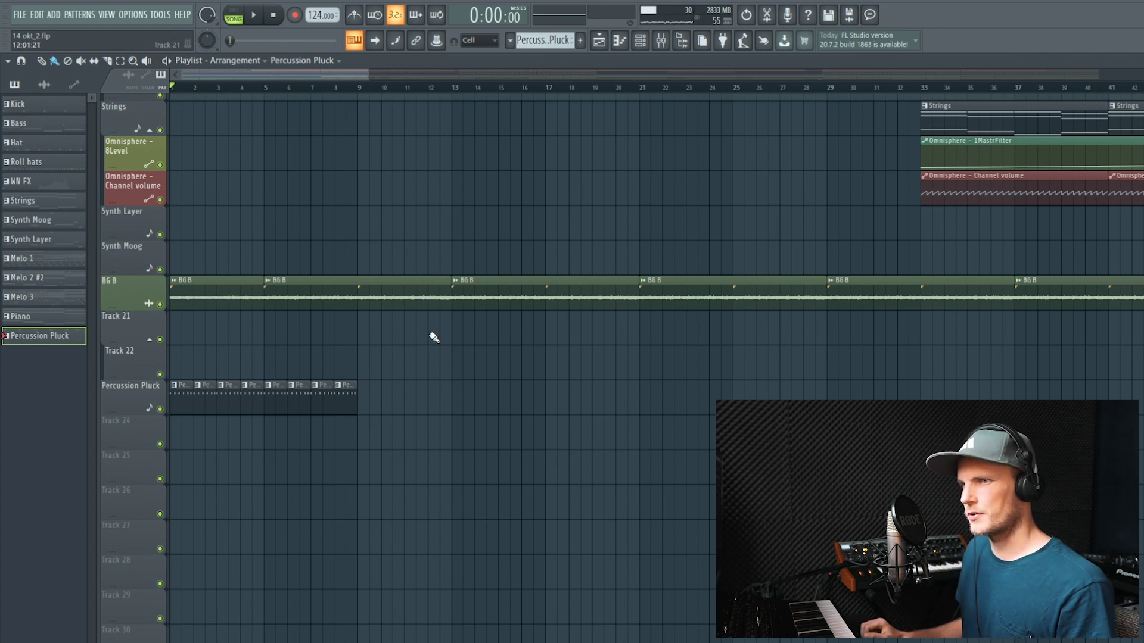
{"action": "key", "text": "F9"}
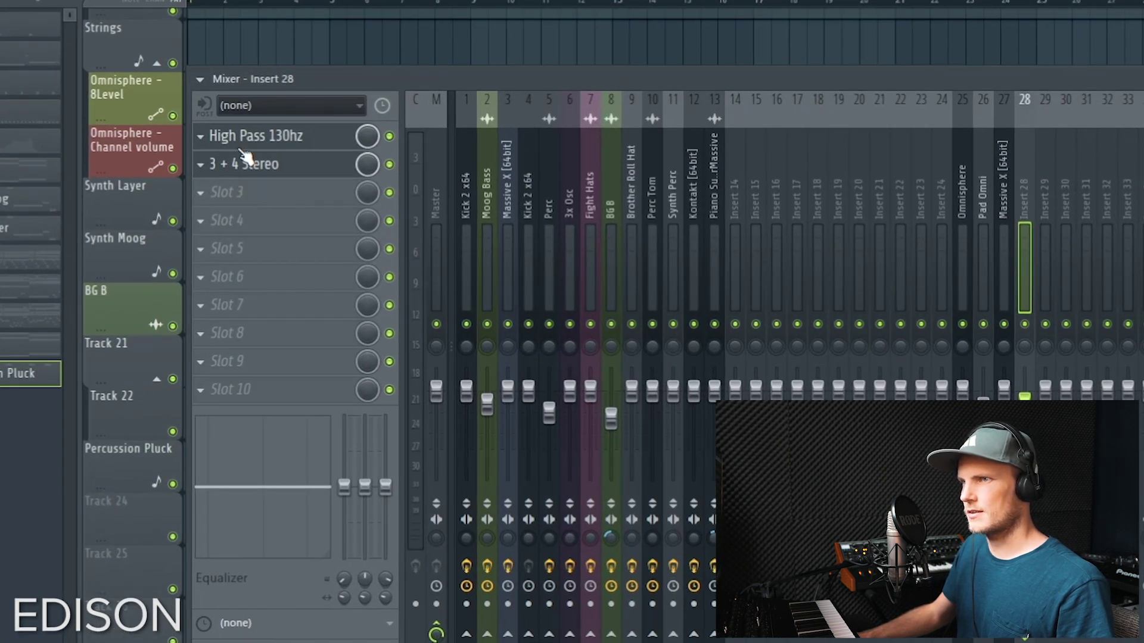
- Load Edison into an empty effect slot on Insert 28 and set it to record On Play
{"action": "left_click", "coordinate": [202, 363]}
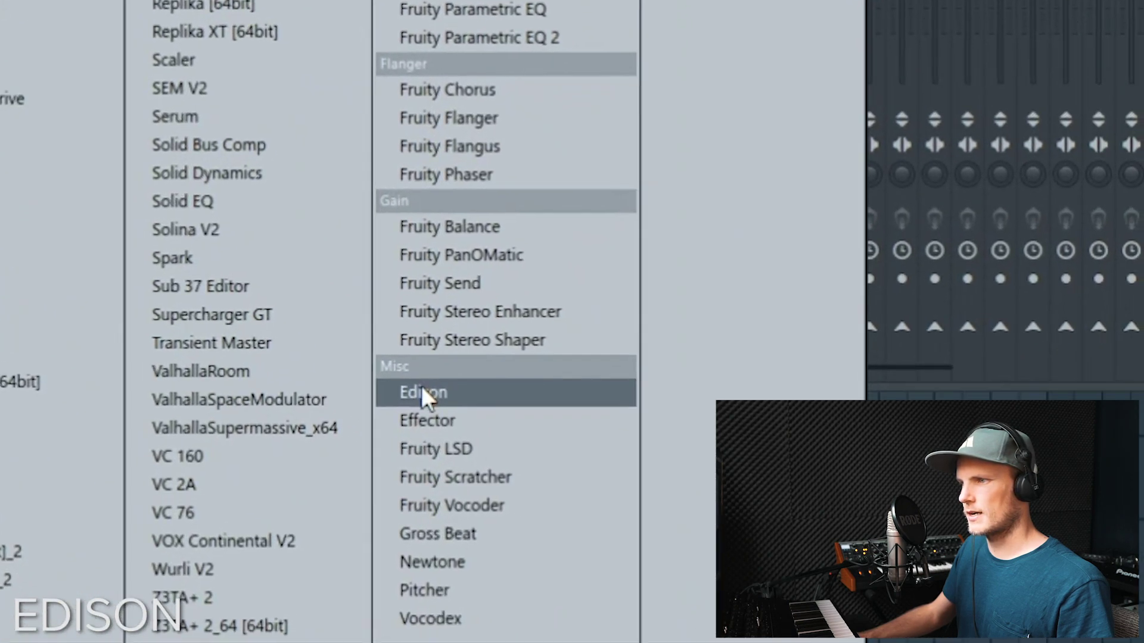
{"action": "left_click", "coordinate": [423, 393]}
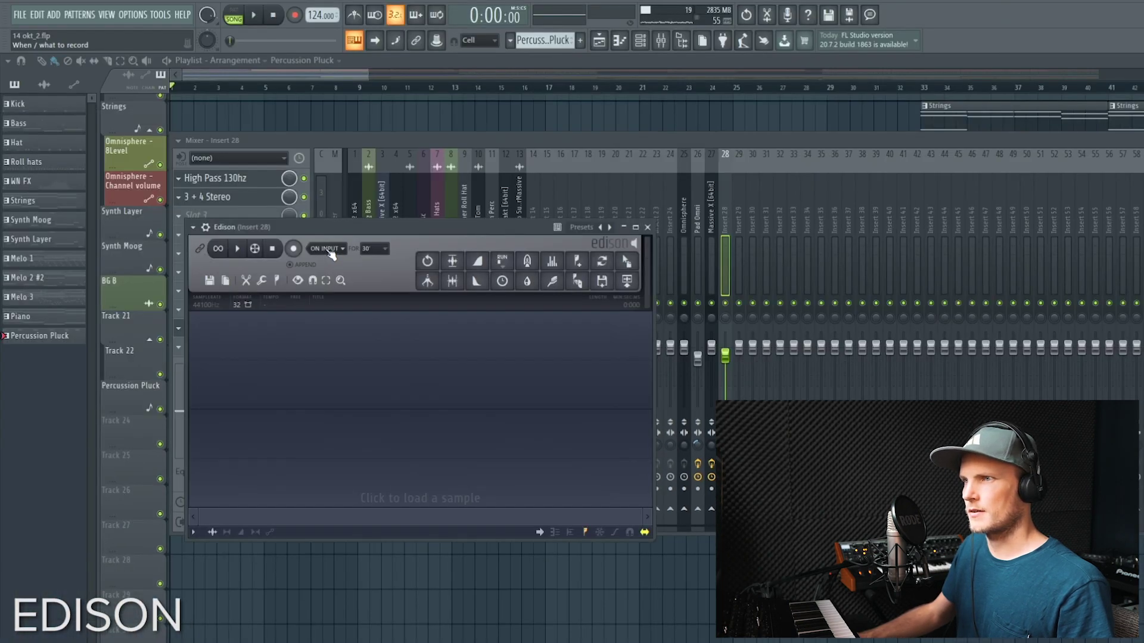
{"action": "left_click", "coordinate": [328, 250]}
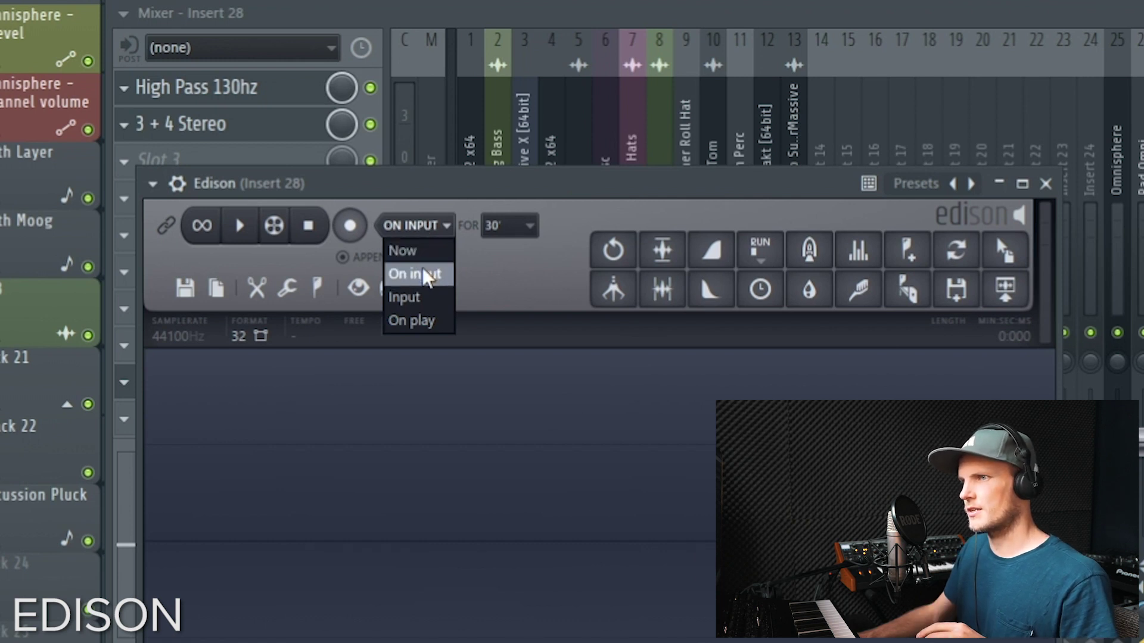
{"action": "left_click", "coordinate": [411, 320]}
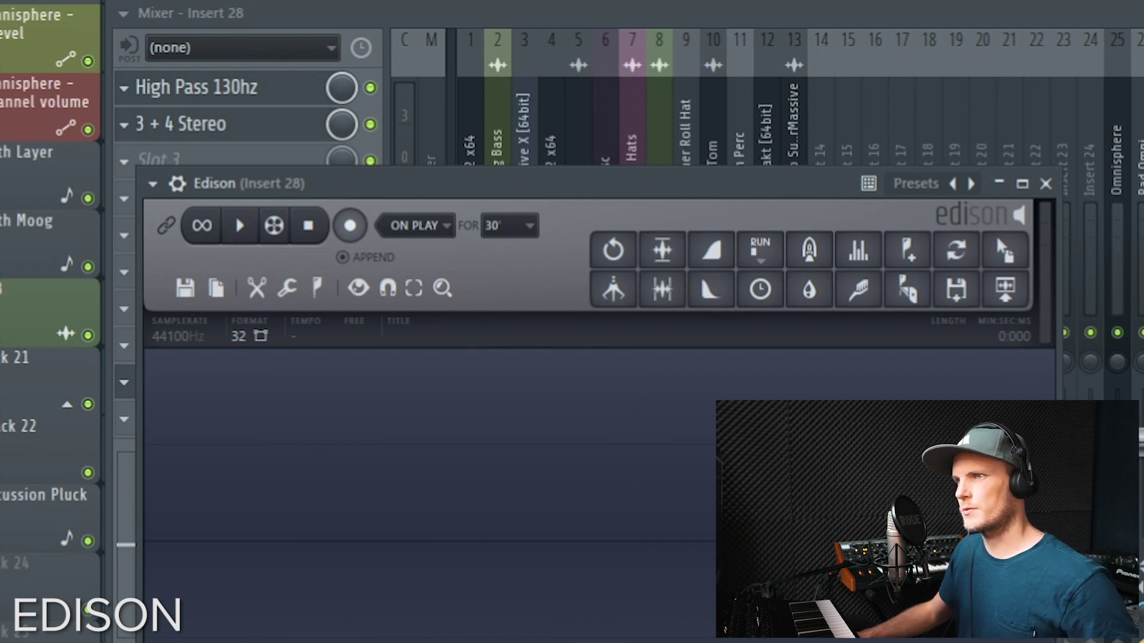
- Arm Edison for recording, arrange the Edison and Mixer windows, and start song playback
{"action": "left_click_drag", "start_coordinate": [353, 232], "coordinate": [383, 302]}
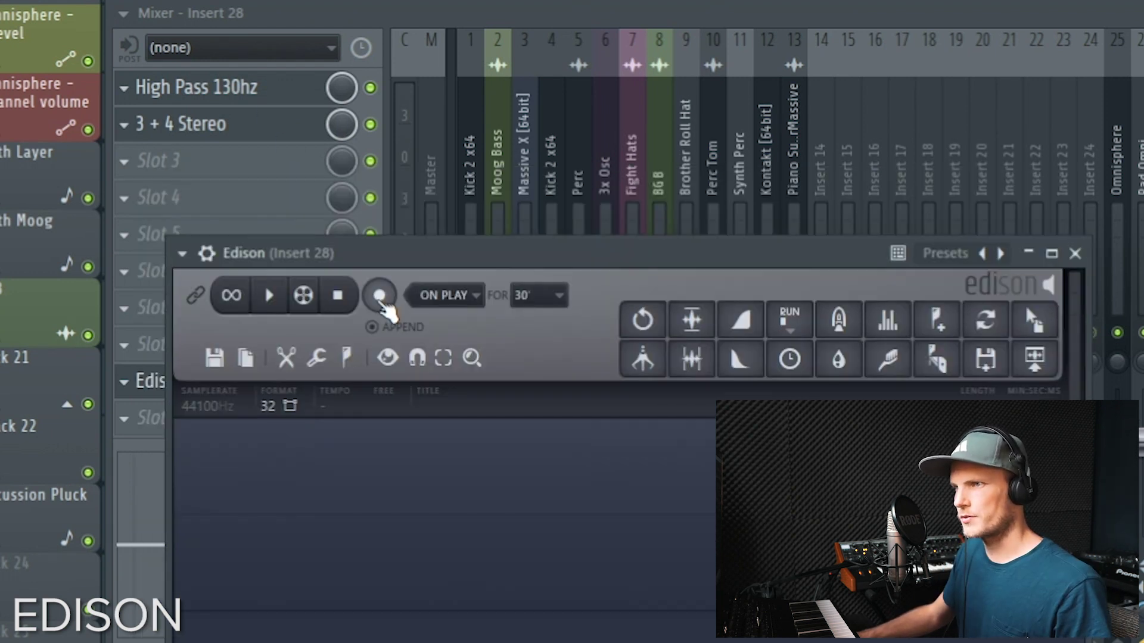
{"action": "left_click", "coordinate": [379, 295]}
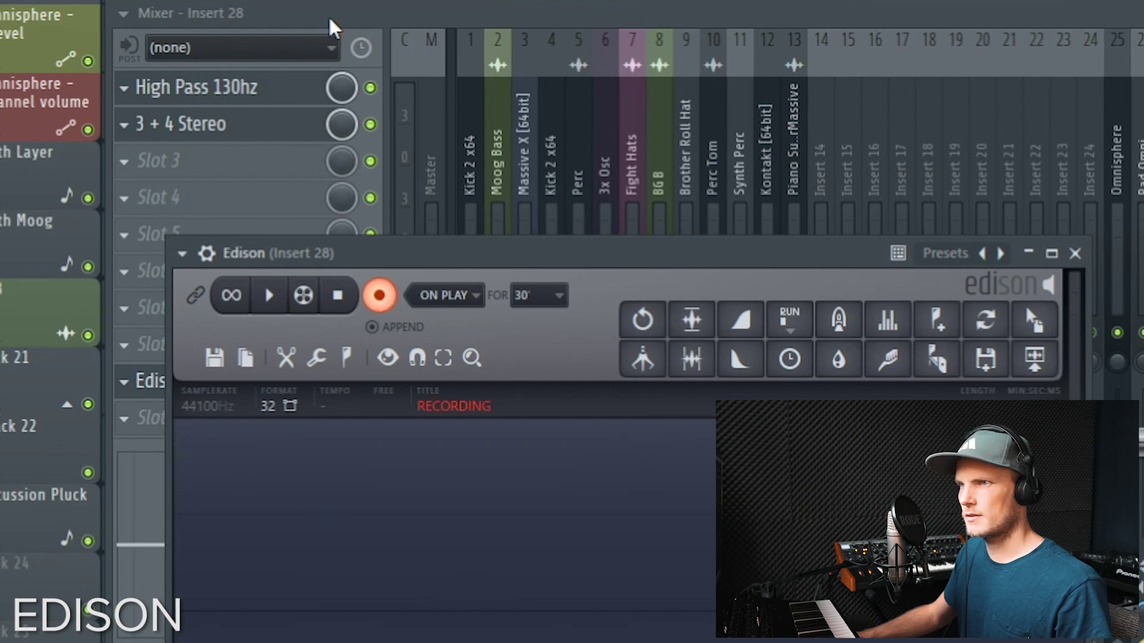
{"action": "left_click_drag", "start_coordinate": [341, 21], "coordinate": [1017, 30]}
{"action": "left_click_drag", "start_coordinate": [516, 250], "coordinate": [746, 150]}
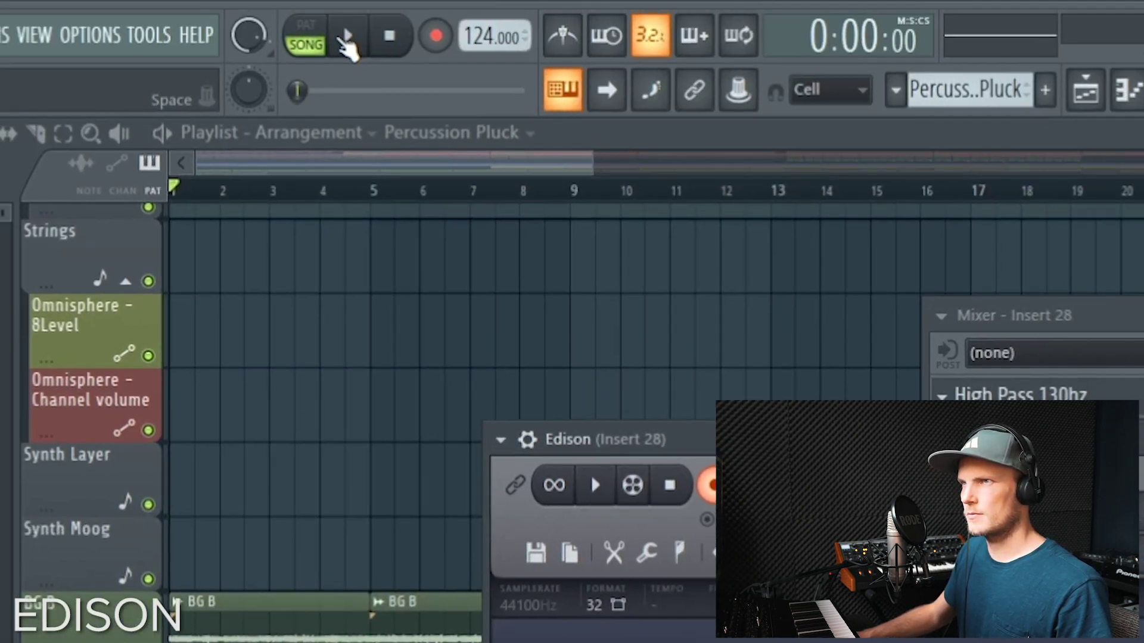
{"action": "left_click", "coordinate": [346, 37]}
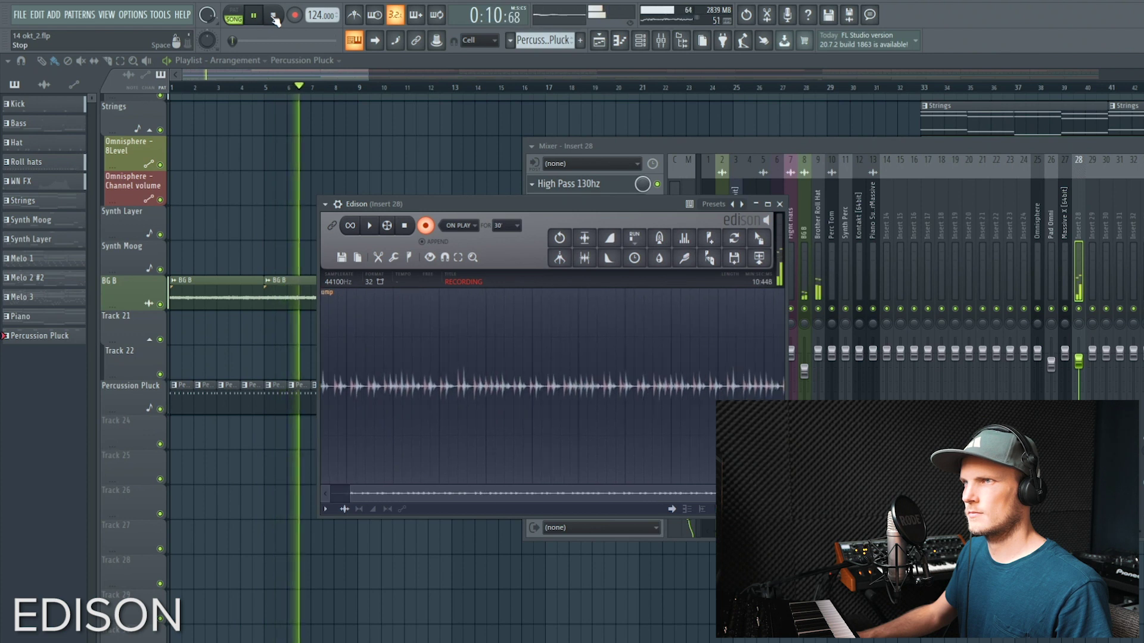
- Stop the transport and end Edison's recording, keeping a take of about 12 seconds
{"action": "left_click", "coordinate": [274, 18]}
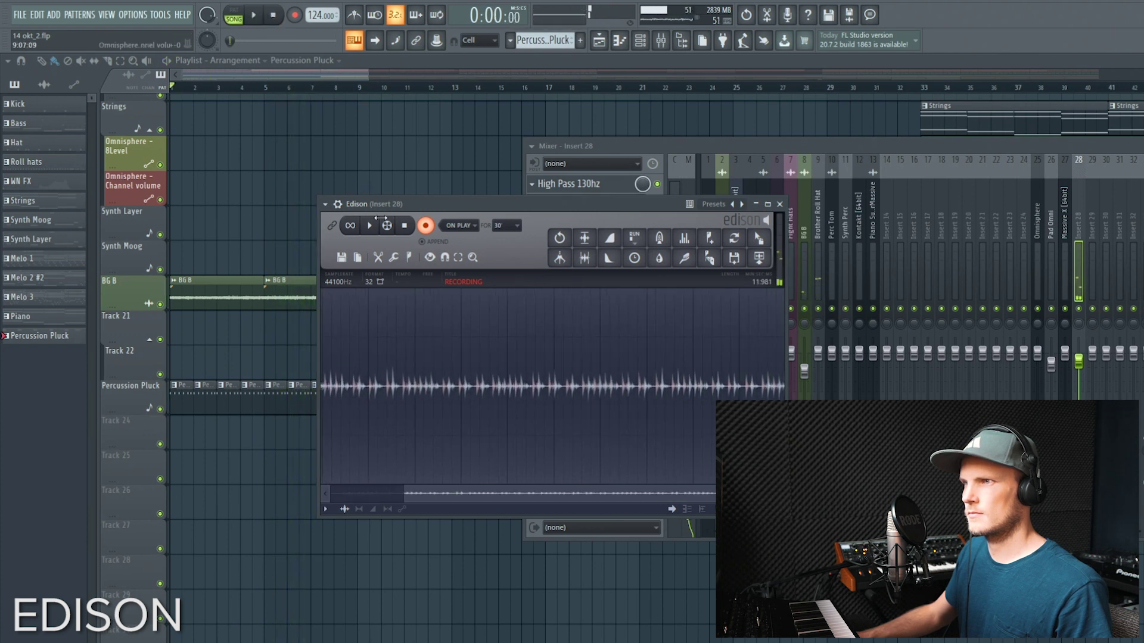
{"action": "left_click", "coordinate": [406, 226]}
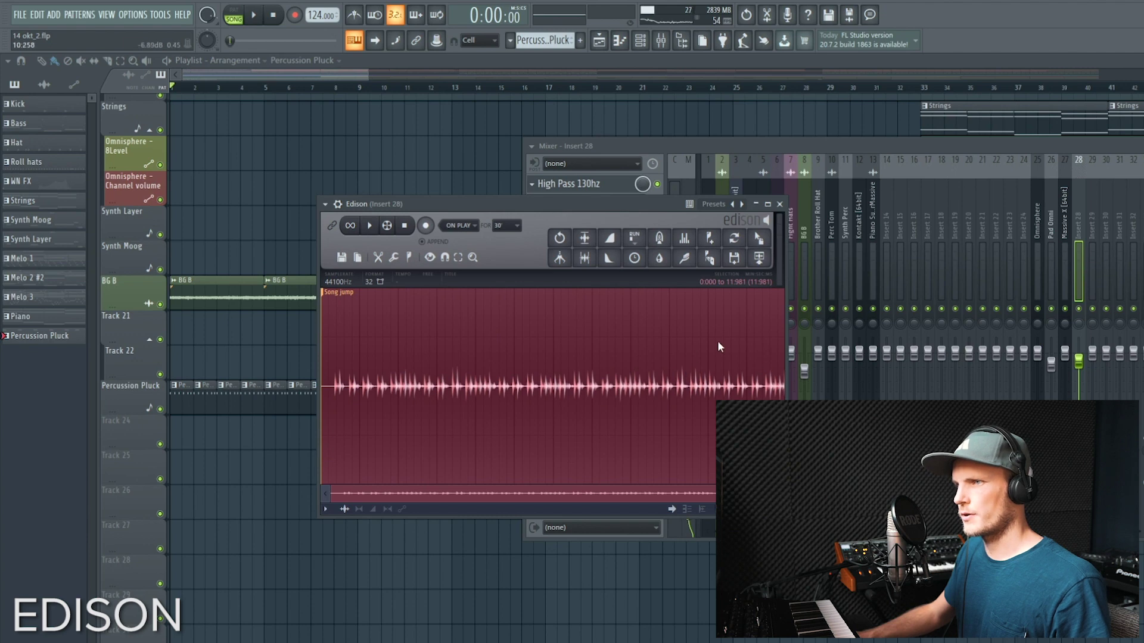
- Place the Edison recording on Track 24 at bar 1, delete the Percussion Pluck clips, and audition it
{"action": "left_click_drag", "start_coordinate": [758, 239], "coordinate": [178, 444]}
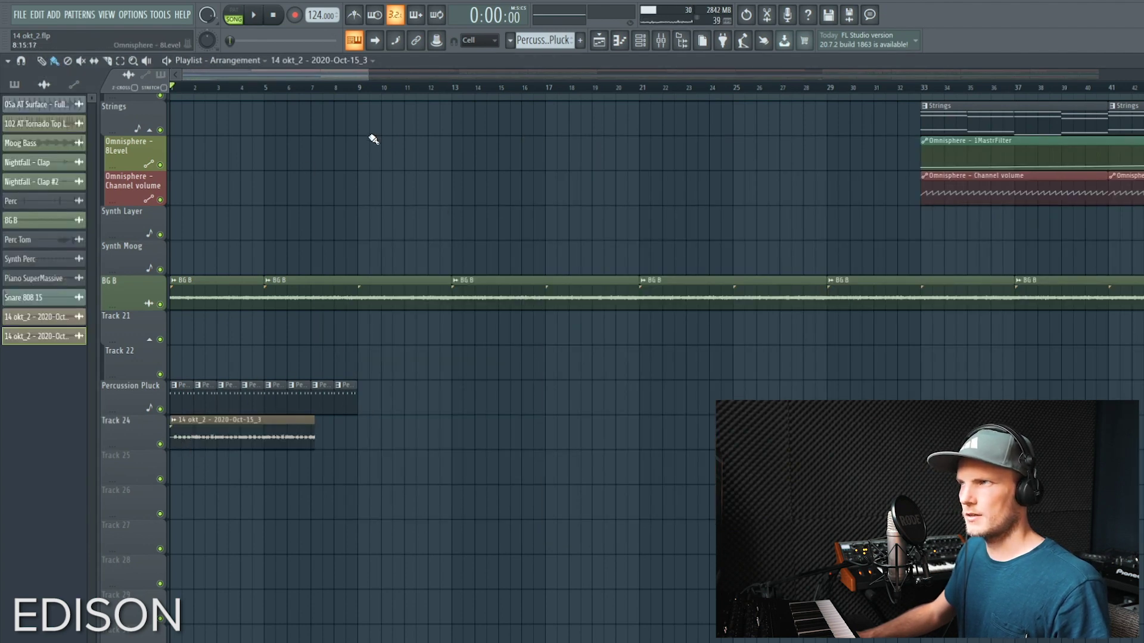
{"action": "left_click_drag", "start_coordinate": [368, 72], "coordinate": [244, 72]}
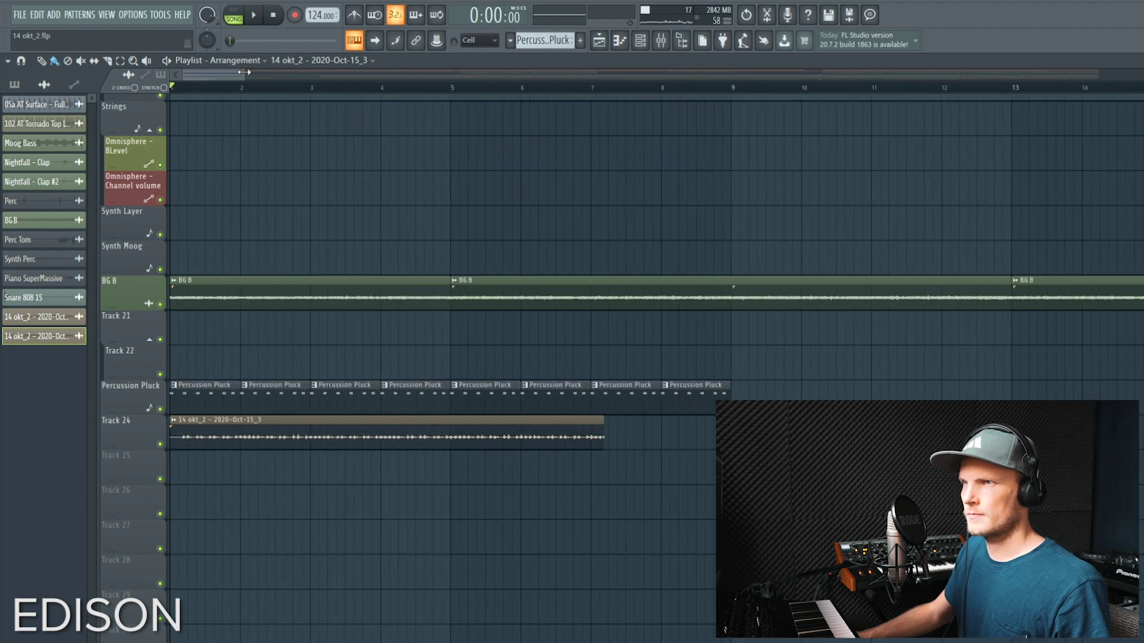
{"action": "mouse_move", "coordinate": [209, 360]}
{"action": "left_mouse_down"}
{"action": "mouse_move", "coordinate": [283, 398]}
{"action": "mouse_move", "coordinate": [492, 251]}
{"action": "left_mouse_up"}
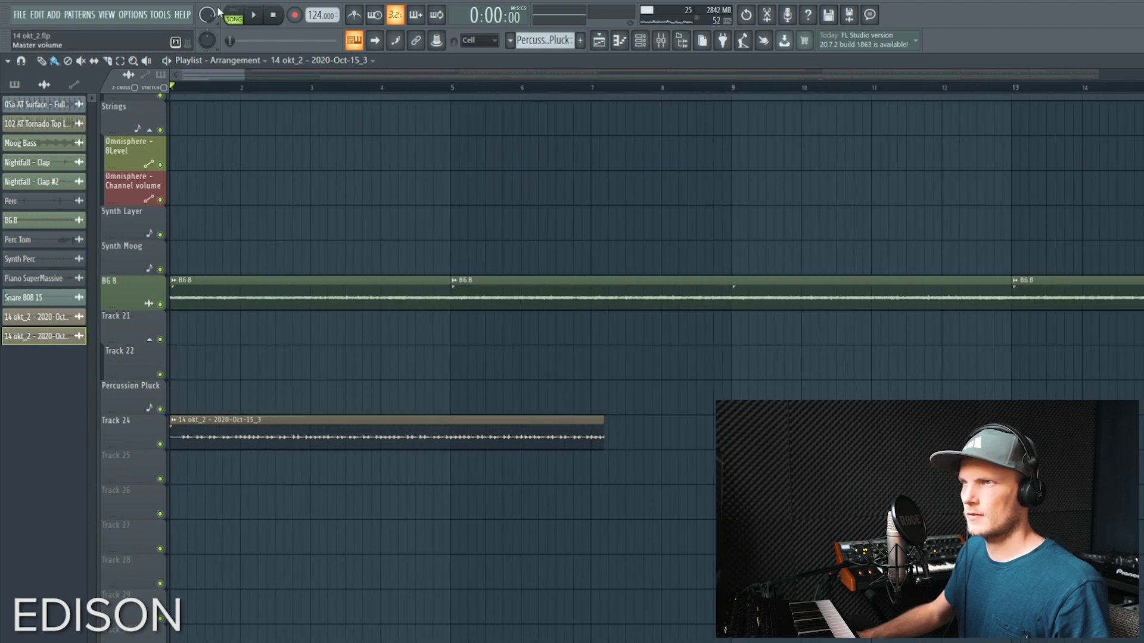
{"action": "left_click", "coordinate": [253, 15]}
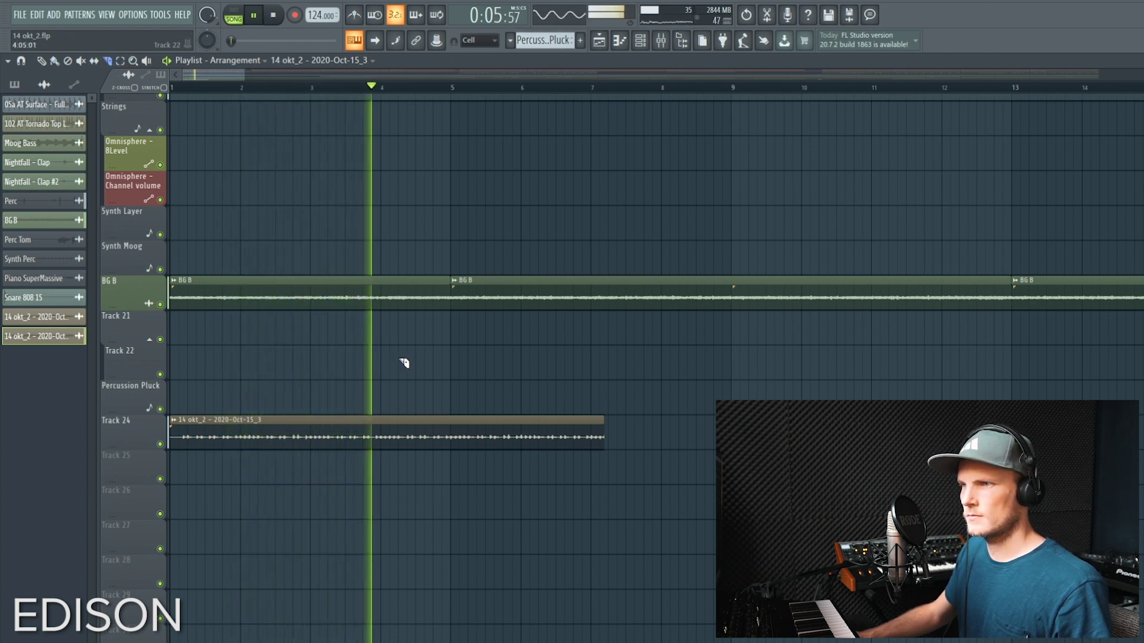
{"action": "key", "text": "space"}
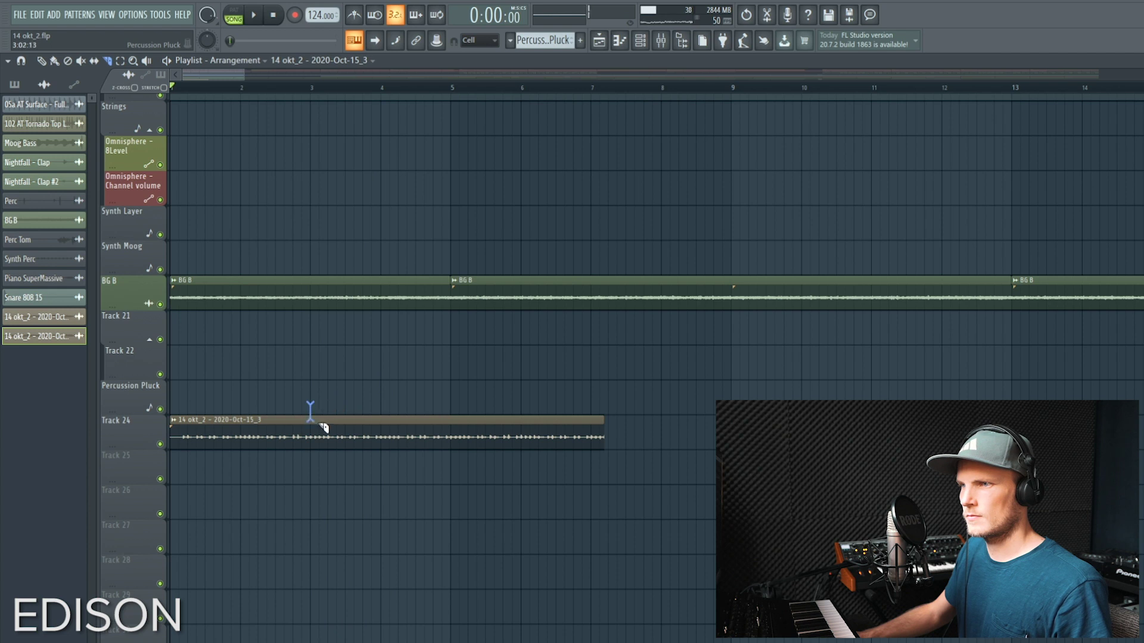
- Split the audio clip at bar 3 and repeat it along Track 24, then audition the loop
{"action": "left_click_drag", "start_coordinate": [320, 485], "coordinate": [322, 486]}
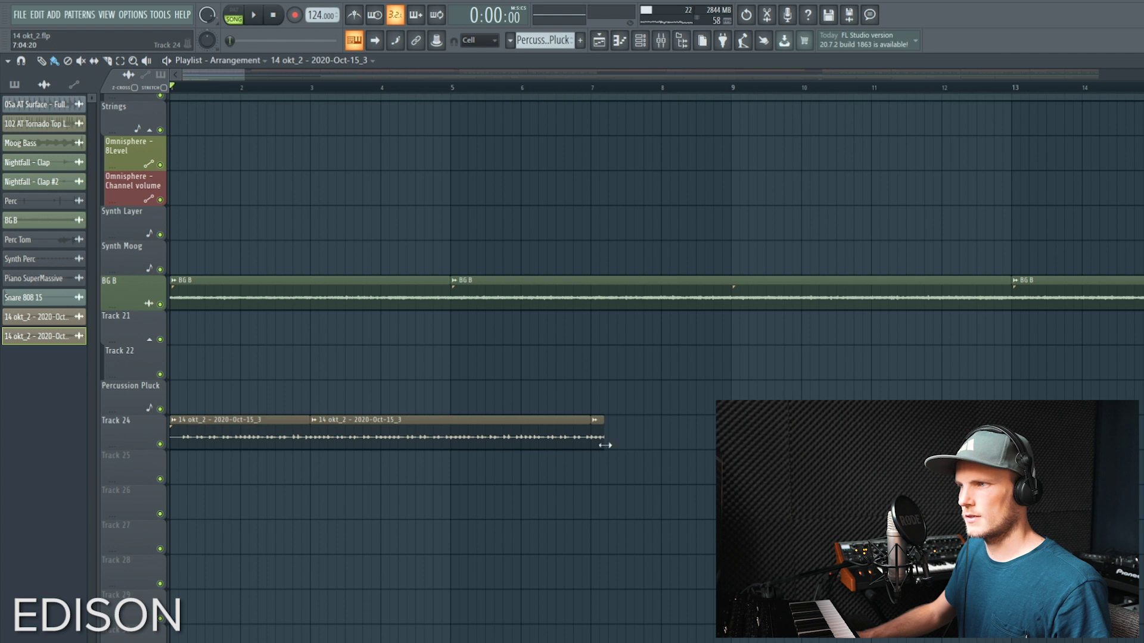
{"action": "mouse_move", "coordinate": [595, 434]}
{"action": "left_mouse_down"}
{"action": "mouse_move", "coordinate": [739, 435]}
{"action": "mouse_move", "coordinate": [738, 456]}
{"action": "left_mouse_up"}
{"action": "key", "text": "space"}
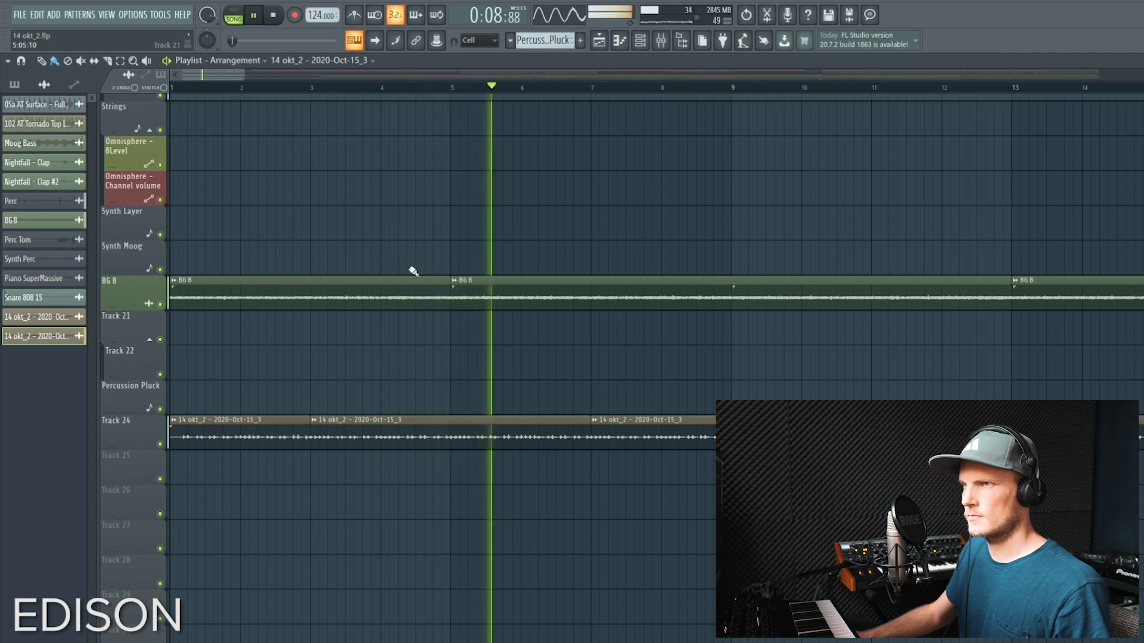
{"action": "left_click_drag", "start_coordinate": [244, 75], "coordinate": [288, 87]}
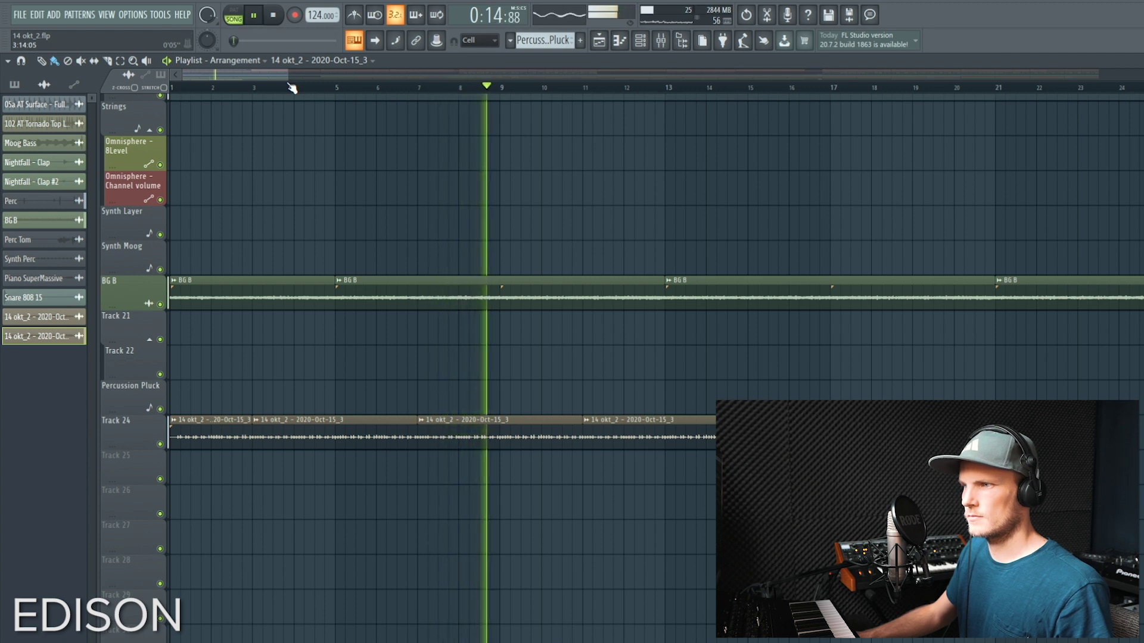
{"action": "key", "text": "space"}
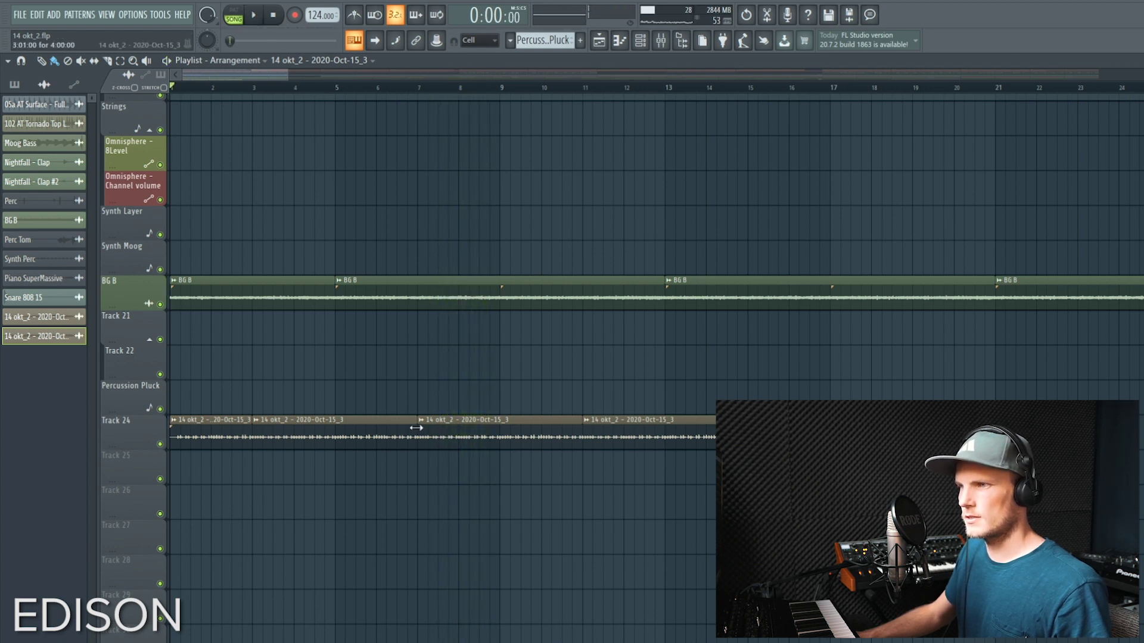
- Open the channel settings of the 14 okt_2 - 2020-Oct-15_3.wav clip on Track 24
{"action": "scroll", "coordinate": [235, 89], "scroll_direction": "down", "scroll_amount": 5}
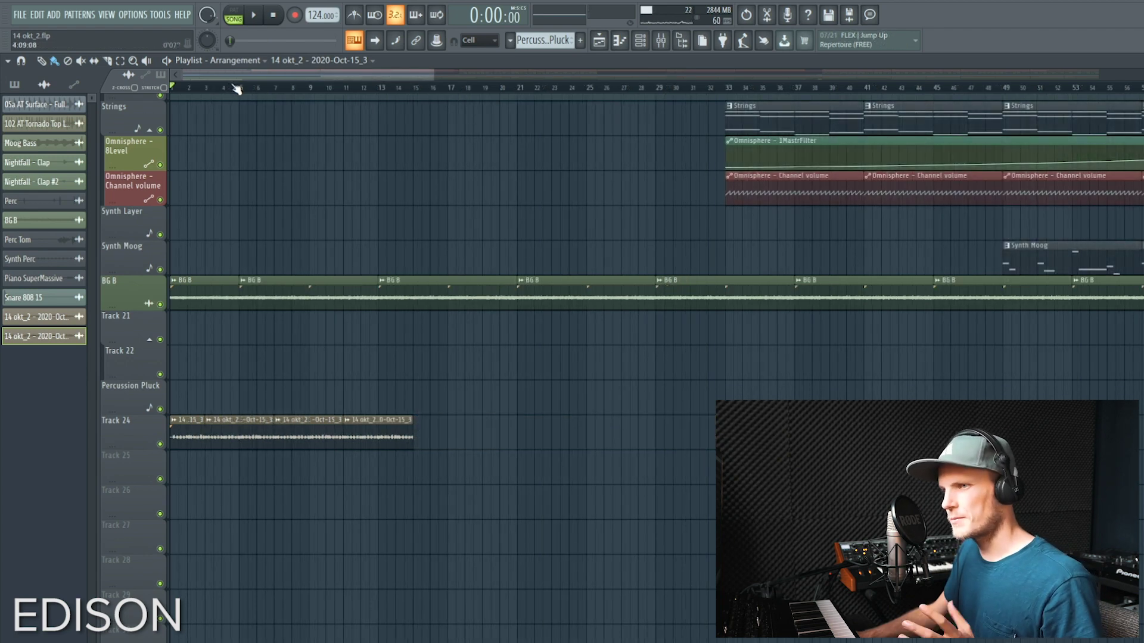
{"action": "scroll", "coordinate": [256, 89], "scroll_direction": "up", "scroll_amount": 5}
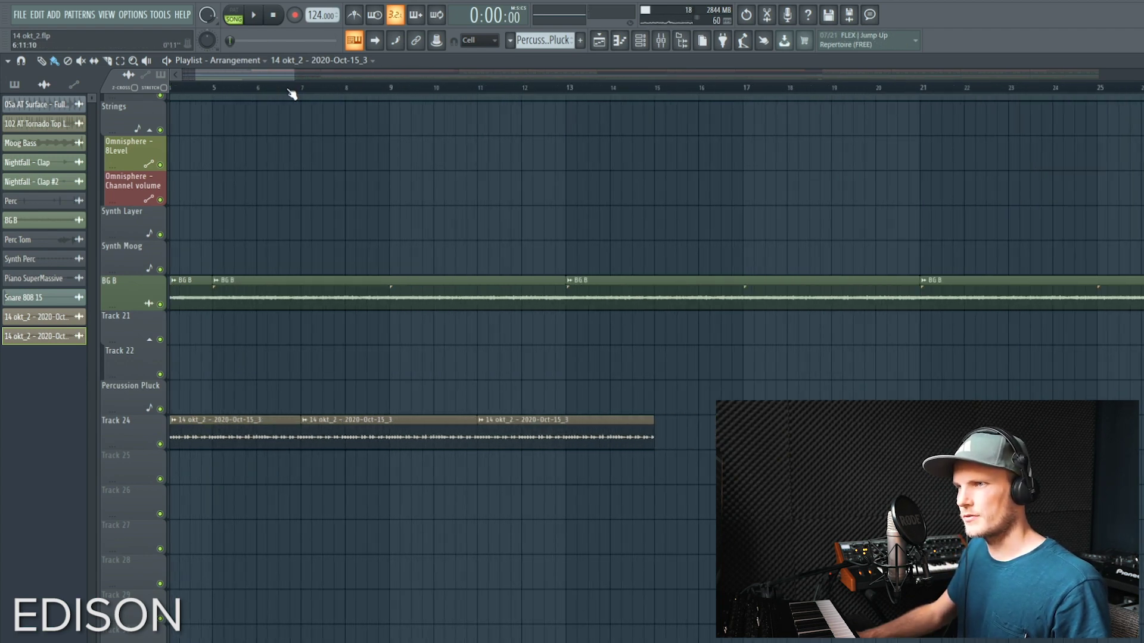
{"action": "scroll", "coordinate": [292, 94], "scroll_direction": "up", "scroll_amount": 6}
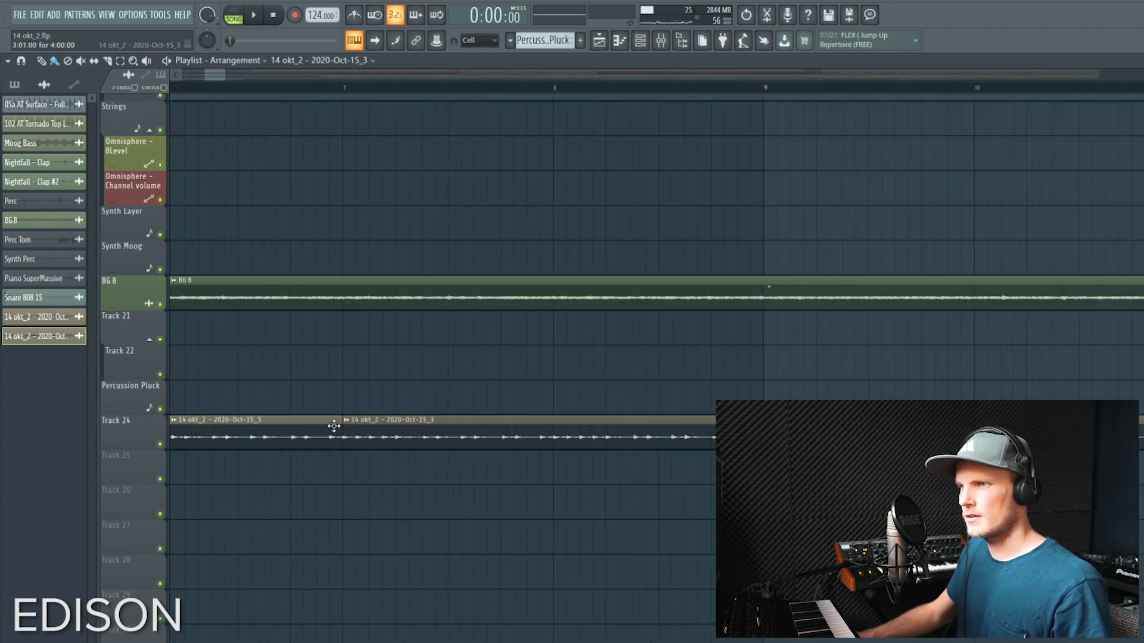
{"action": "double_click", "coordinate": [333, 426]}
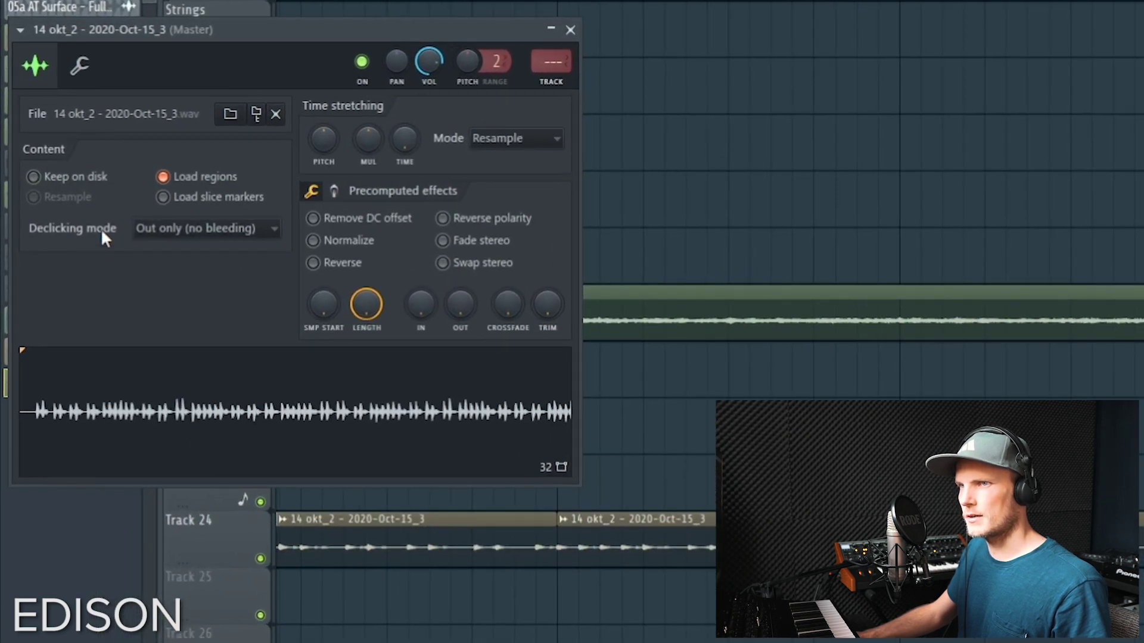
- Change the sample's declicking mode to Smooth (bleeding), after briefly trying Generic (bleeding)
{"action": "scroll", "coordinate": [655, 357], "scroll_direction": "up", "scroll_amount": 2}
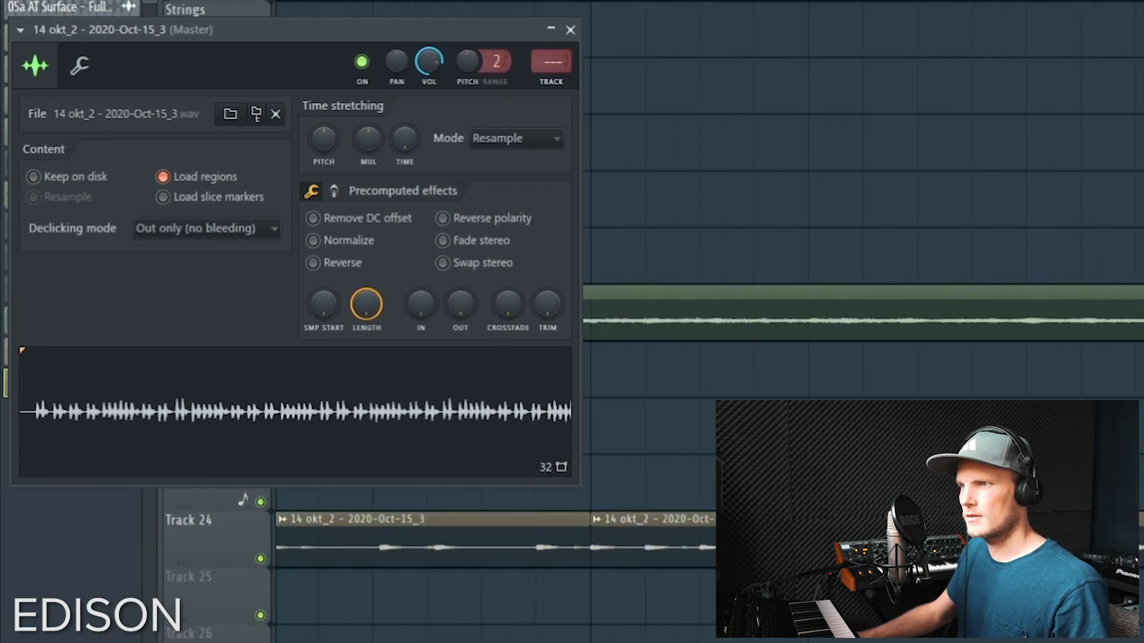
{"action": "left_click", "coordinate": [230, 228]}
{"action": "left_click", "coordinate": [203, 305]}
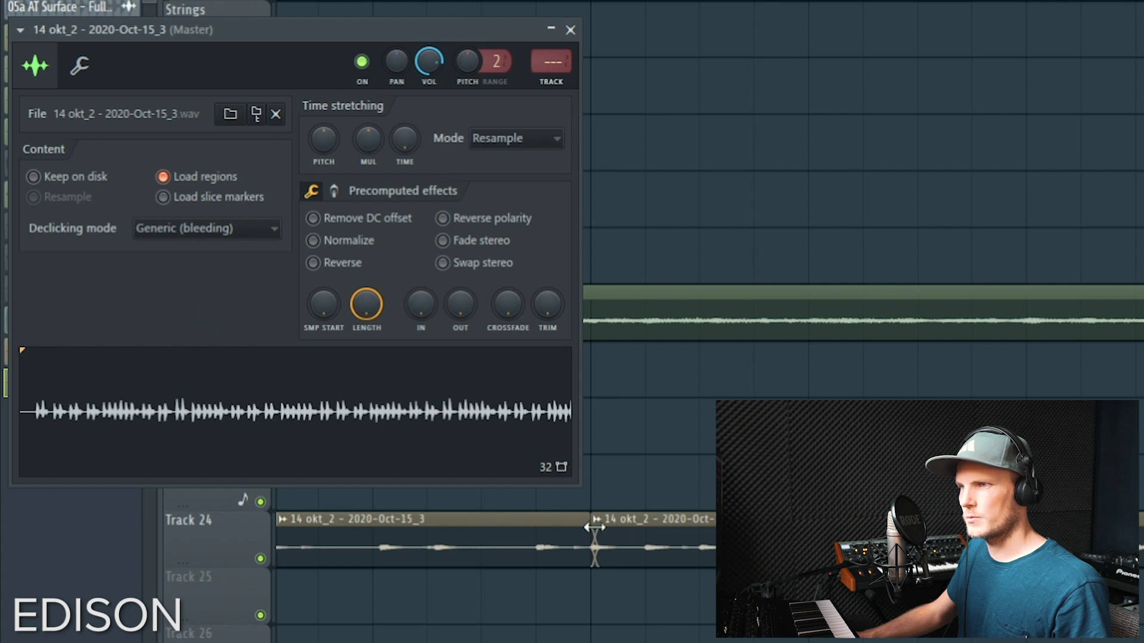
{"action": "left_click", "coordinate": [226, 230]}
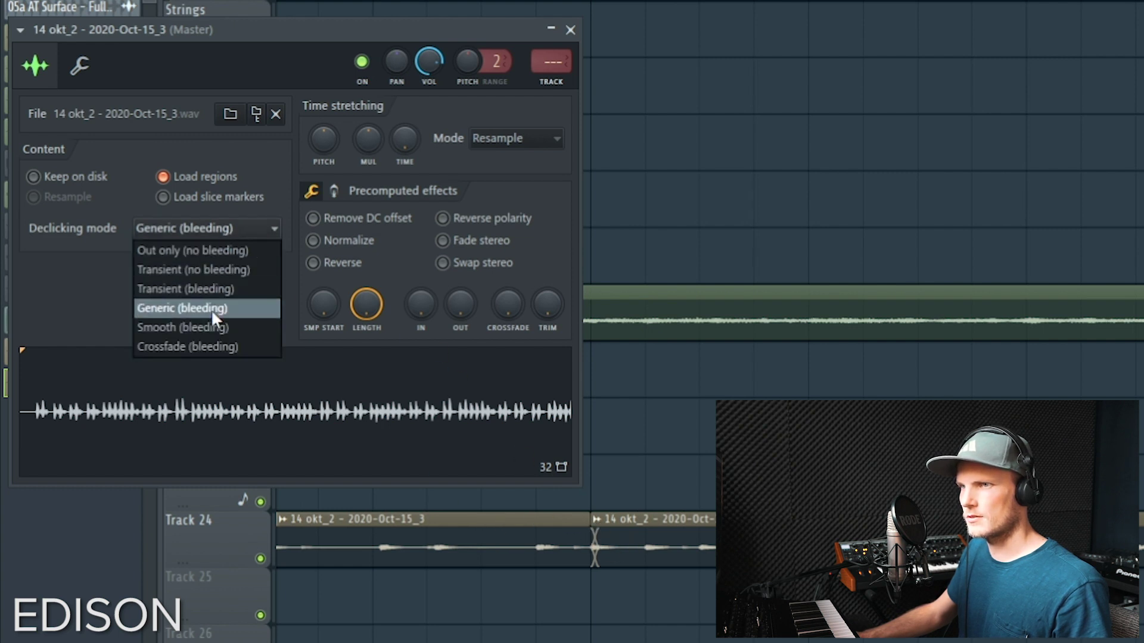
{"action": "left_click", "coordinate": [212, 322]}
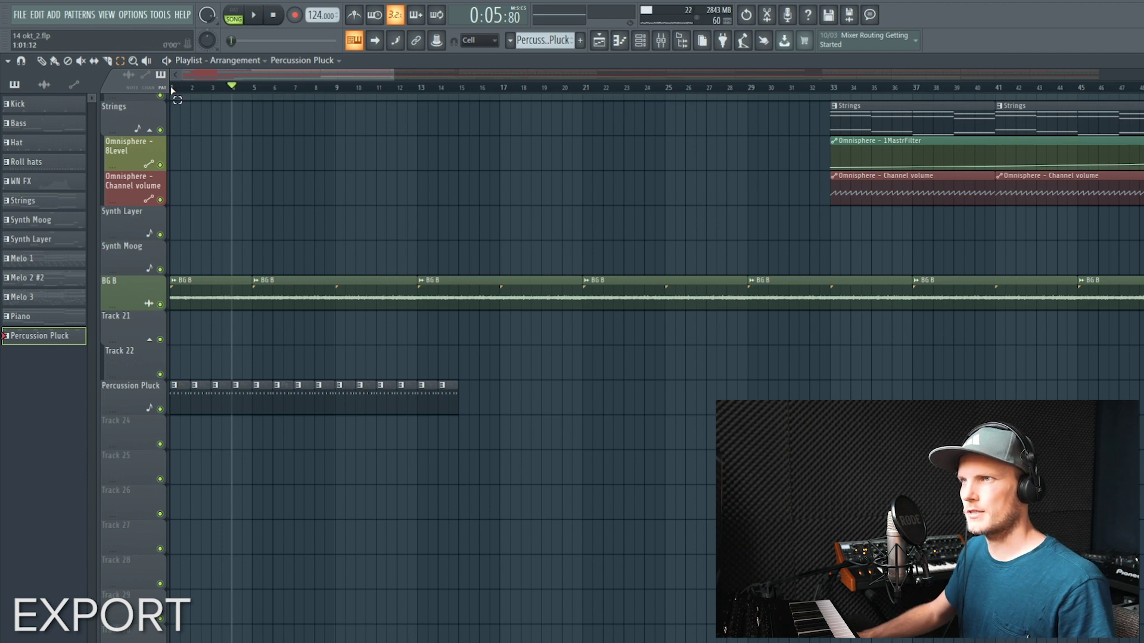
- Mark bars 1–13 as the time selection, stop playback, and solo the Percussion Pluck track
{"action": "left_click_drag", "start_coordinate": [173, 89], "coordinate": [420, 117]}
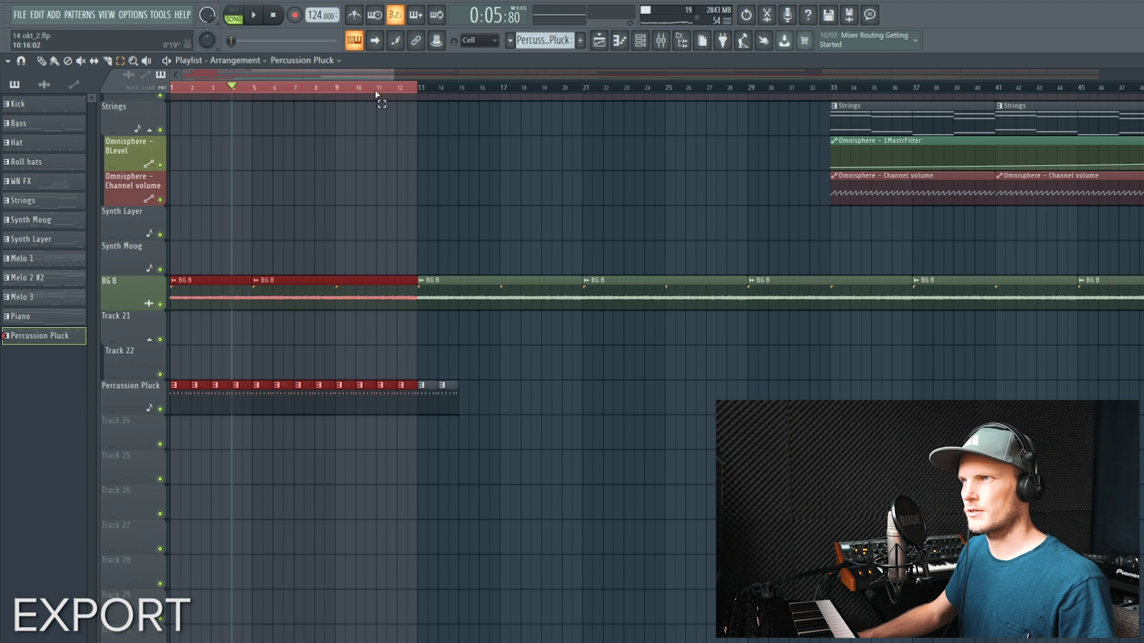
{"action": "left_click", "coordinate": [273, 18]}
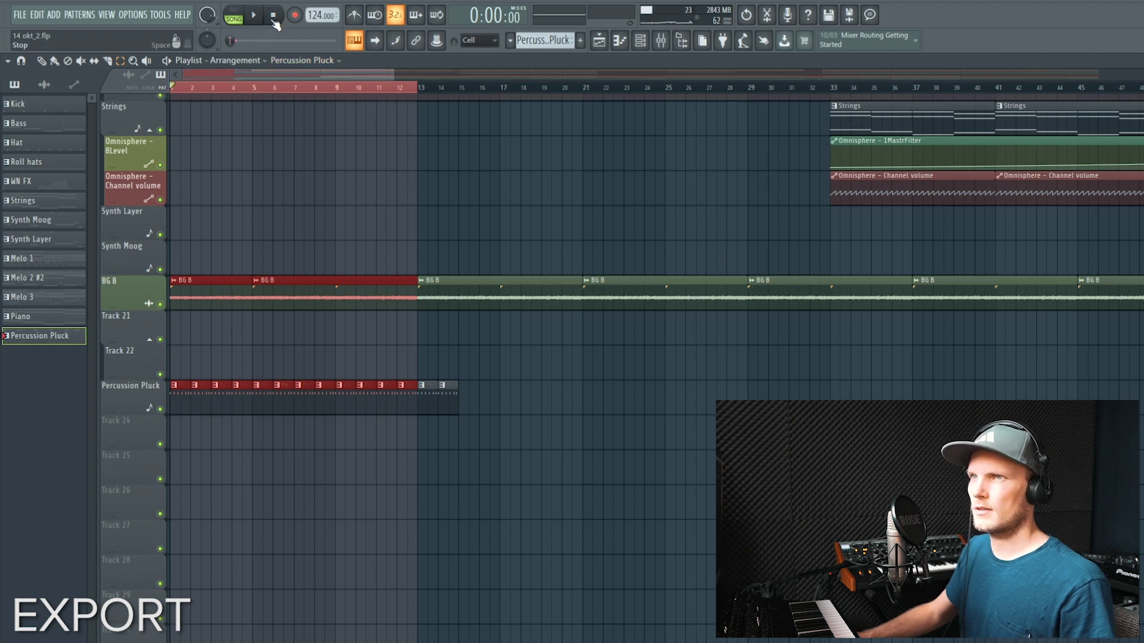
{"action": "left_click", "coordinate": [20, 13]}
{"action": "left_click", "coordinate": [350, 162]}
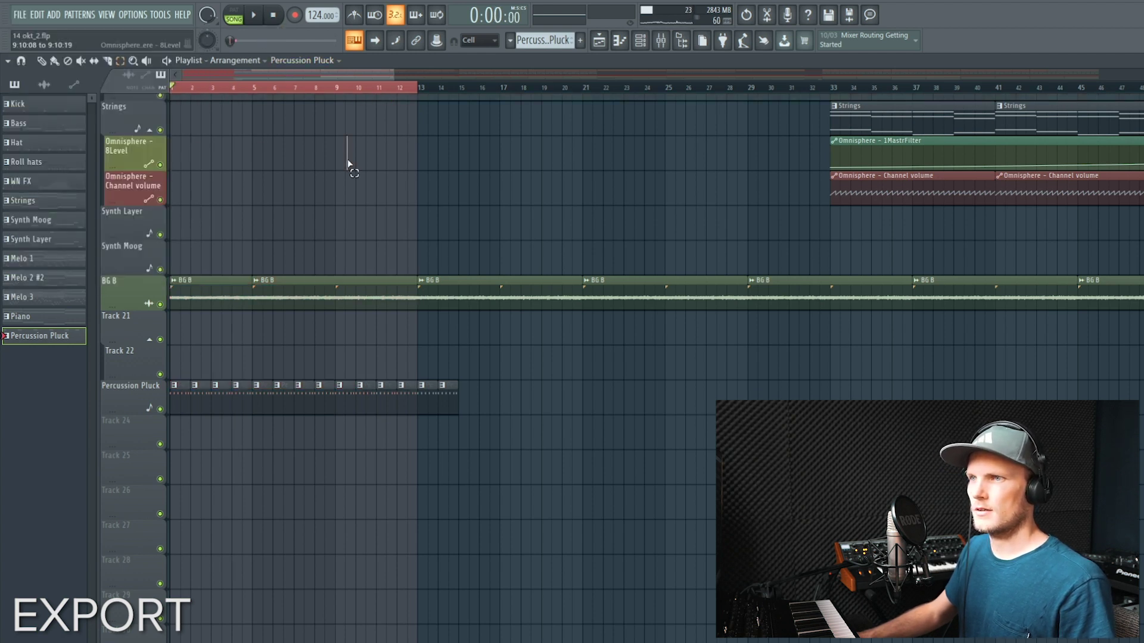
{"action": "right_click", "coordinate": [161, 409]}
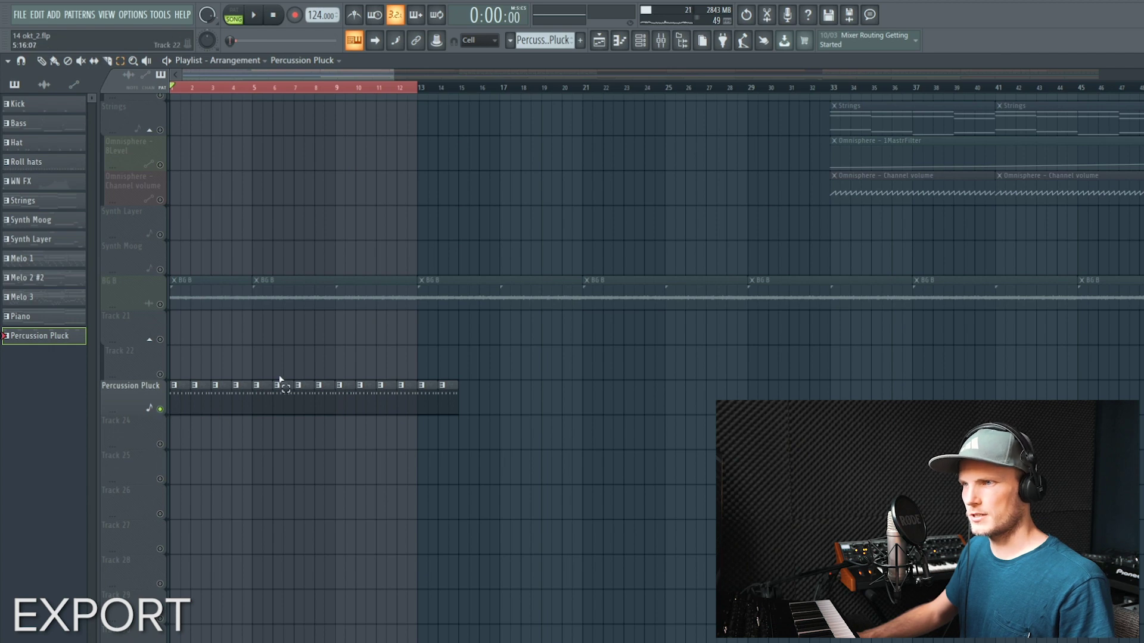
{"action": "left_click", "coordinate": [30, 12]}
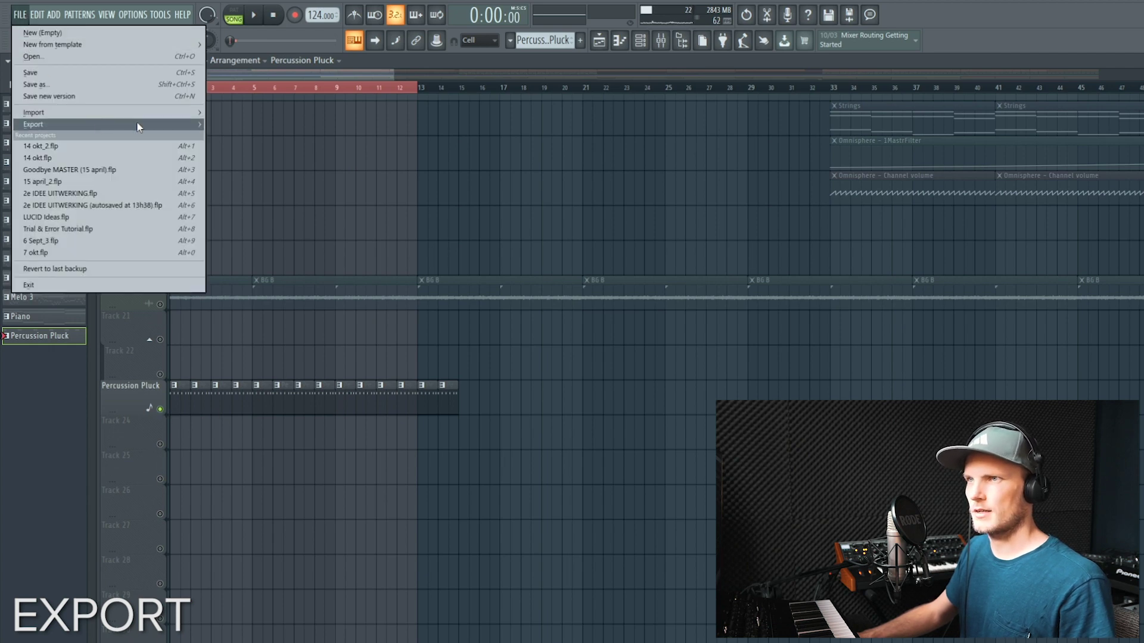
- Export the selection as a WAV file named 'Pluck bounce'
{"action": "mouse_move", "coordinate": [137, 121]}
{"action": "left_click", "coordinate": [228, 132]}
{"action": "type", "text": "Pluck "}
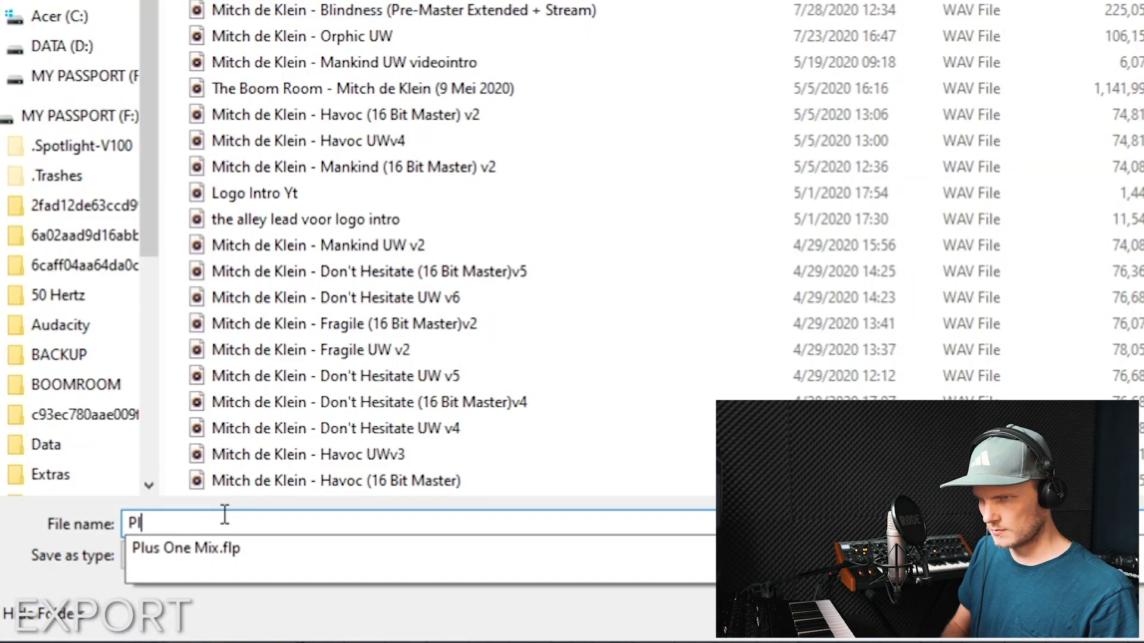
{"action": "type", "text": "bounce"}
{"action": "key", "text": "Return"}
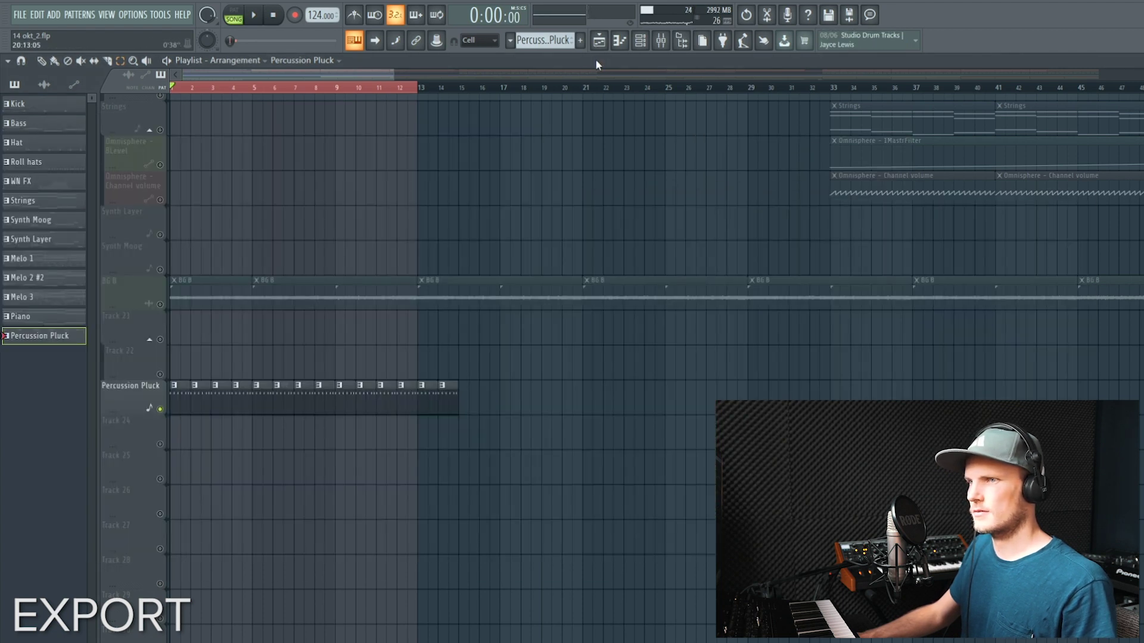
- Close plugin windows and drag Pluck bounce.wav from the browser onto Track 24
{"action": "key", "text": "F12"}
{"action": "key", "text": "alt+F8"}
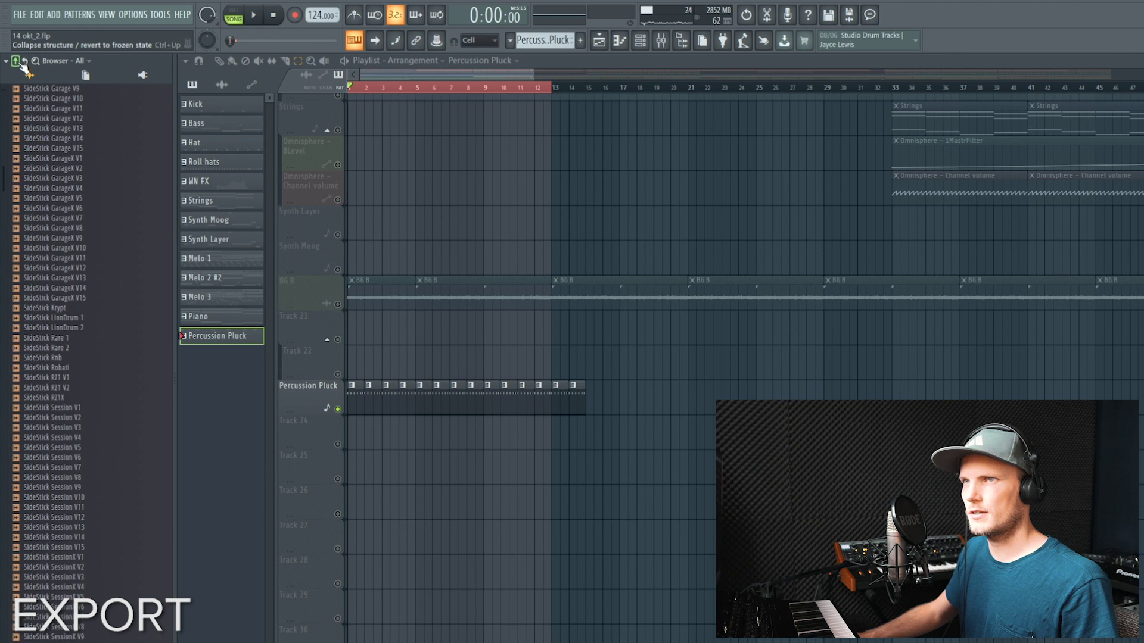
{"action": "left_click", "coordinate": [23, 74]}
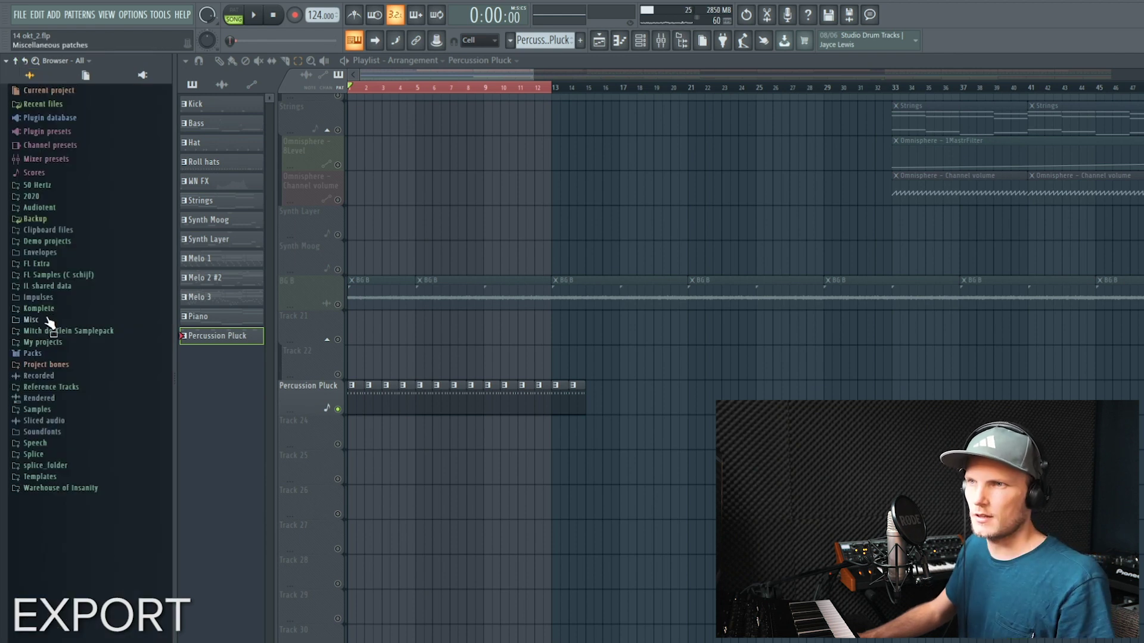
{"action": "left_click", "coordinate": [31, 196]}
{"action": "left_click_drag", "start_coordinate": [47, 351], "coordinate": [417, 429]}
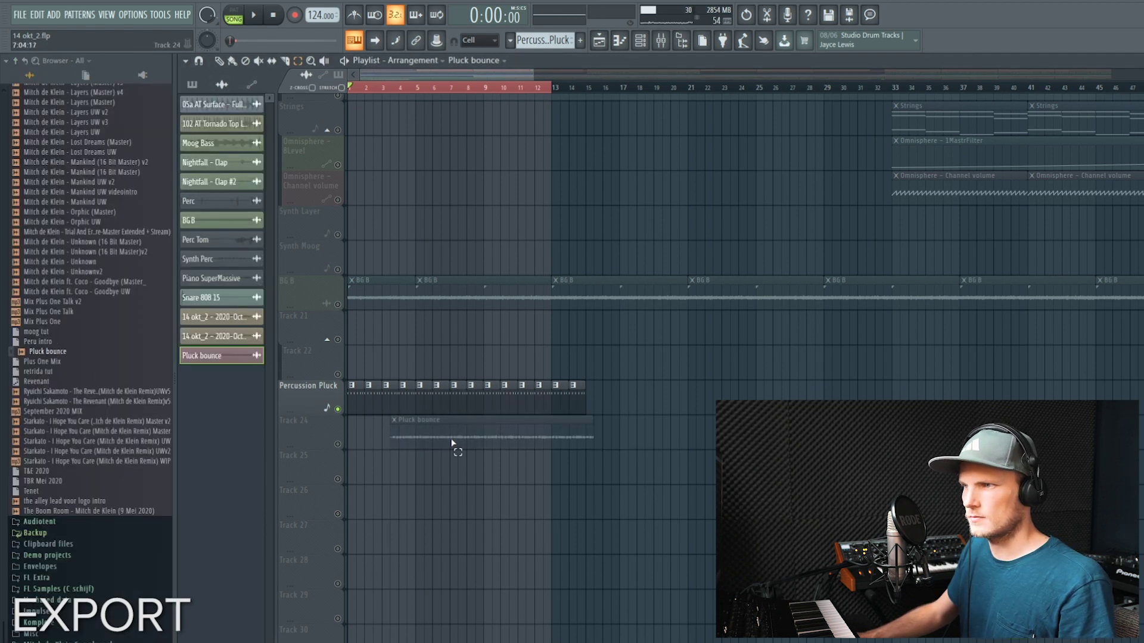
- Unmute Track 24, move the bounce to bar 1, delete the Percussion Pluck pattern clip, and play
{"action": "left_click", "coordinate": [346, 447]}
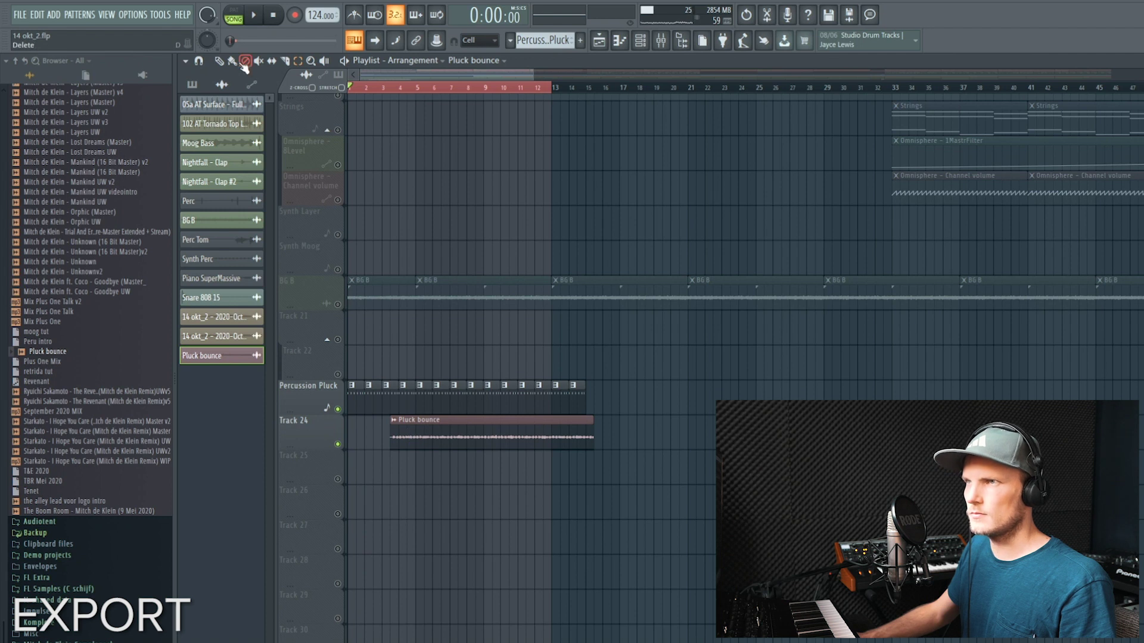
{"action": "left_click_drag", "start_coordinate": [412, 431], "coordinate": [370, 430]}
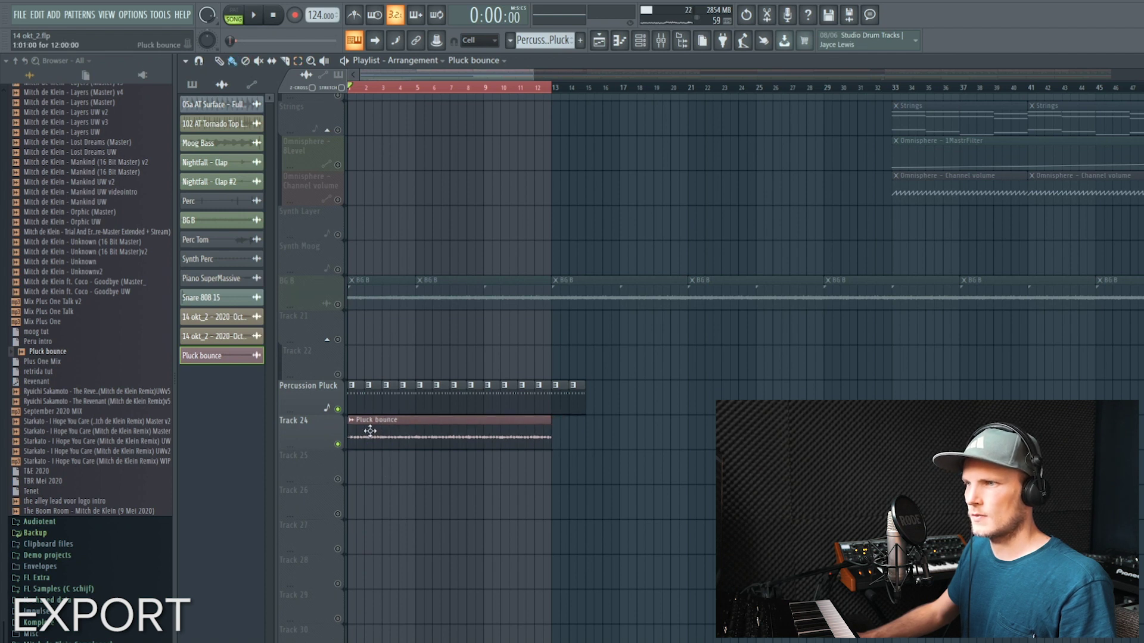
{"action": "right_click", "coordinate": [362, 397]}
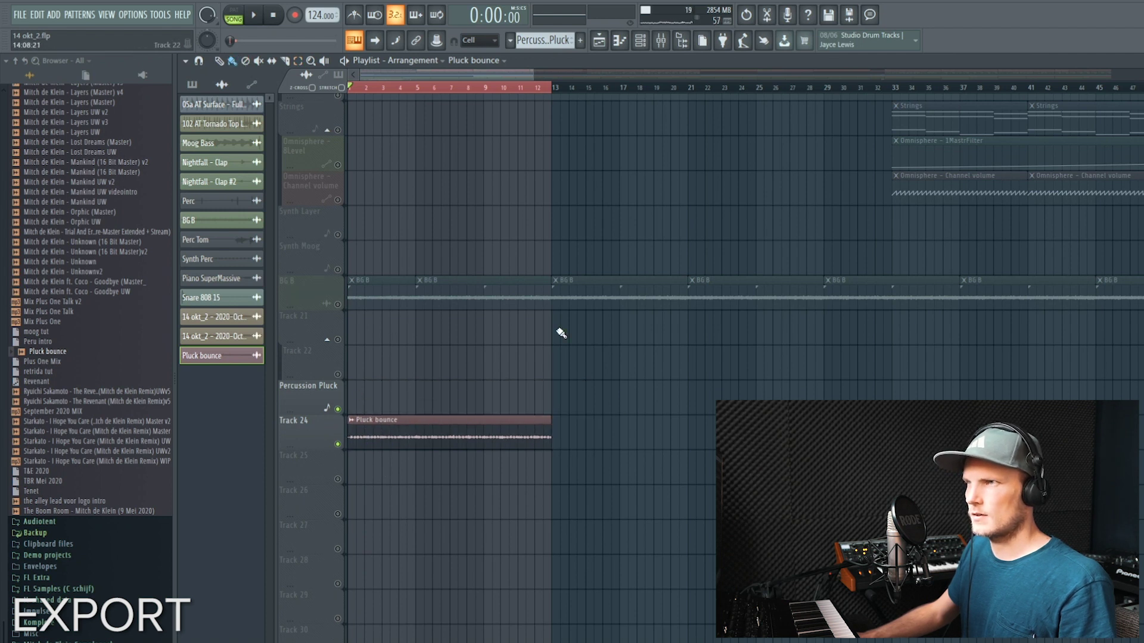
{"action": "left_click", "coordinate": [253, 16]}
{"action": "scroll", "coordinate": [365, 173], "scroll_direction": "down", "scroll_amount": 1}
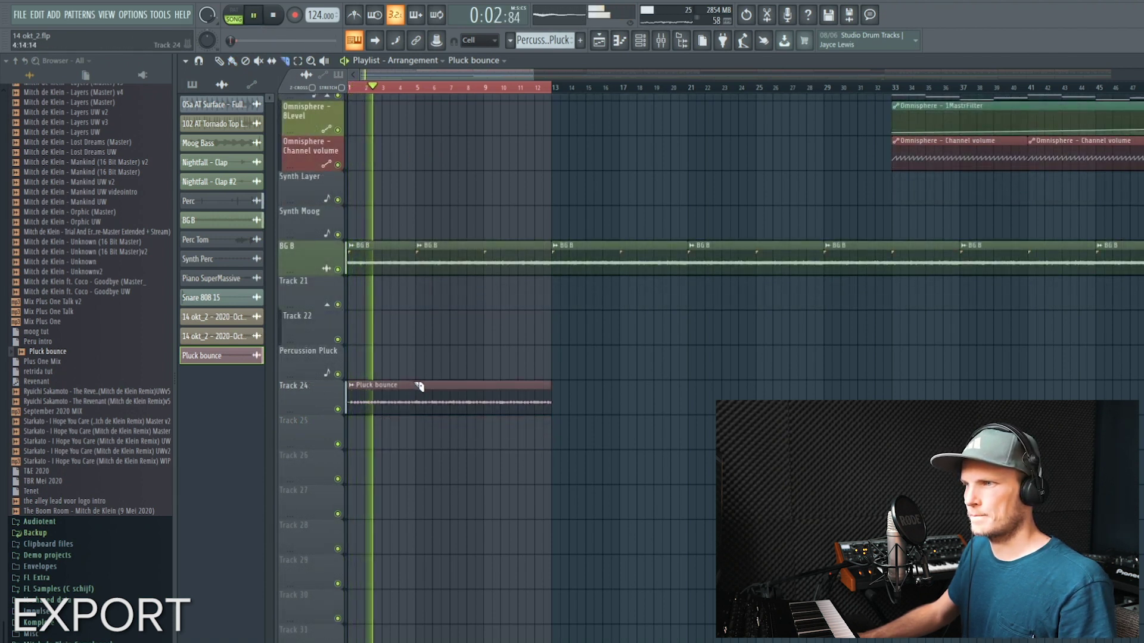
- Slice the Pluck bounce clip twice, delete the tail, and paint a copy after it
{"action": "left_click", "coordinate": [382, 393]}
{"action": "left_click", "coordinate": [518, 393]}
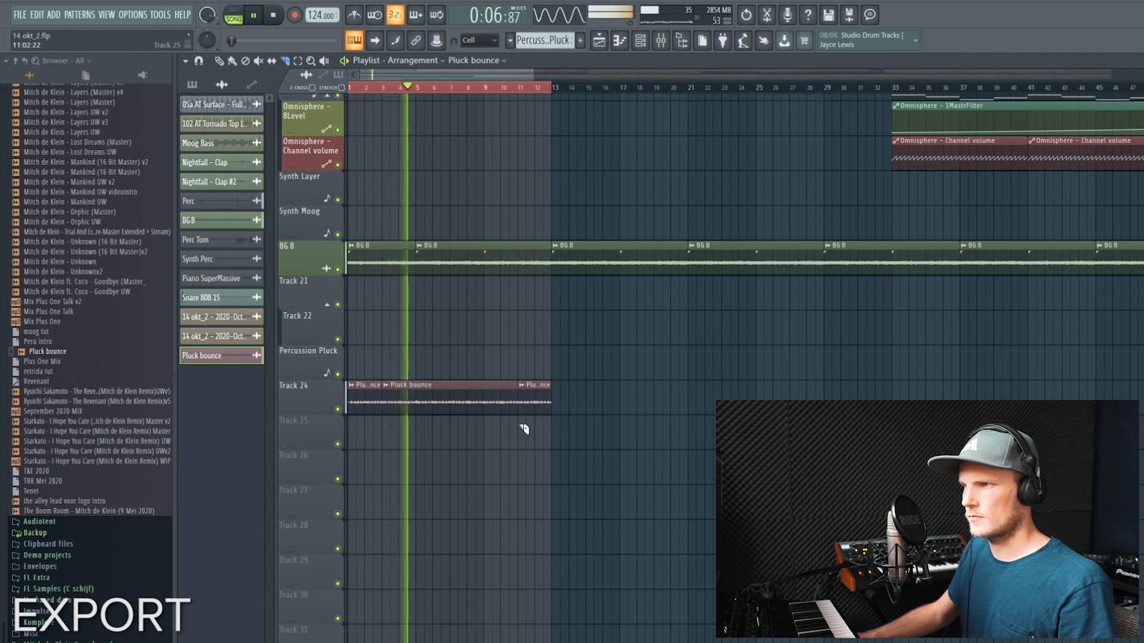
{"action": "right_click", "coordinate": [526, 394]}
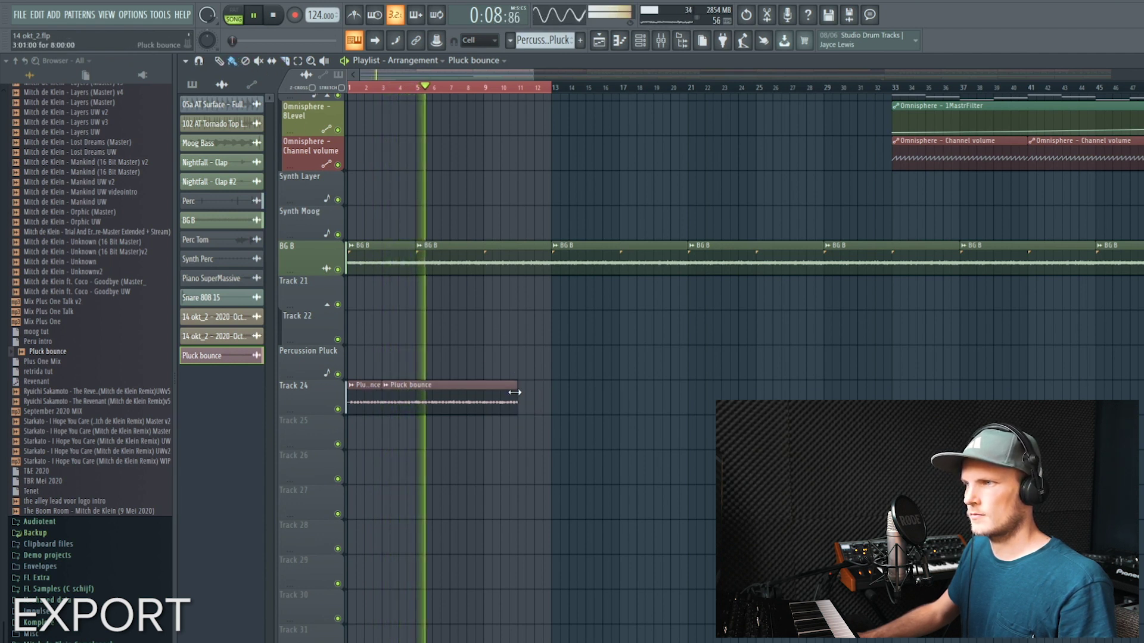
{"action": "left_click", "coordinate": [523, 398]}
- Jump playback to bar 11, stop it, and delete the extra Pluck bounce copies
{"action": "left_click", "coordinate": [509, 87]}
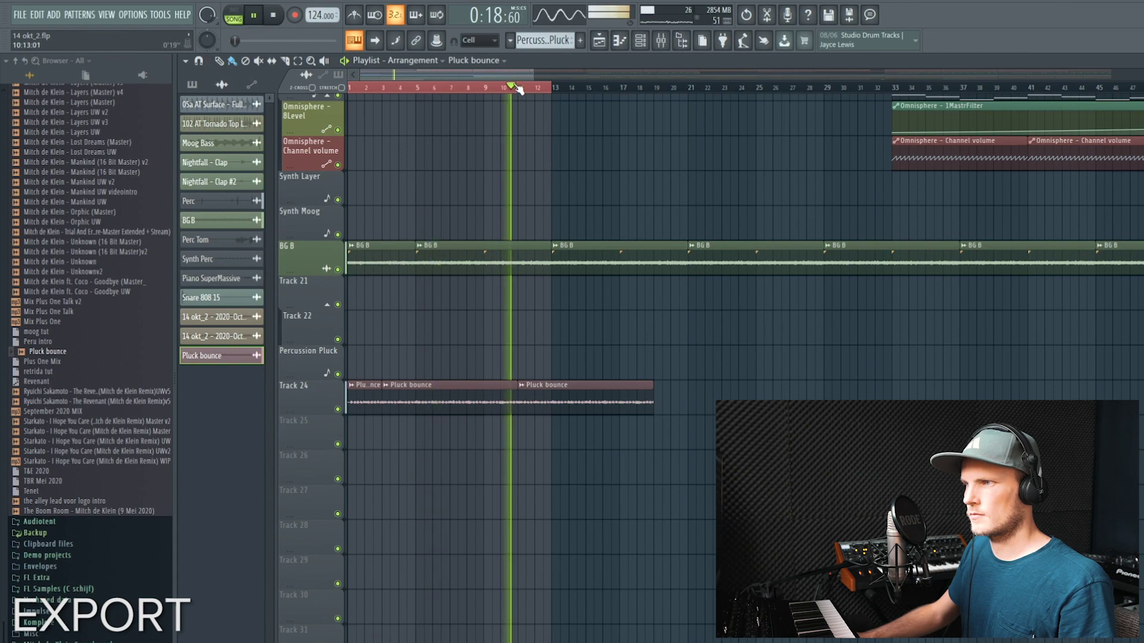
{"action": "key", "text": "space"}
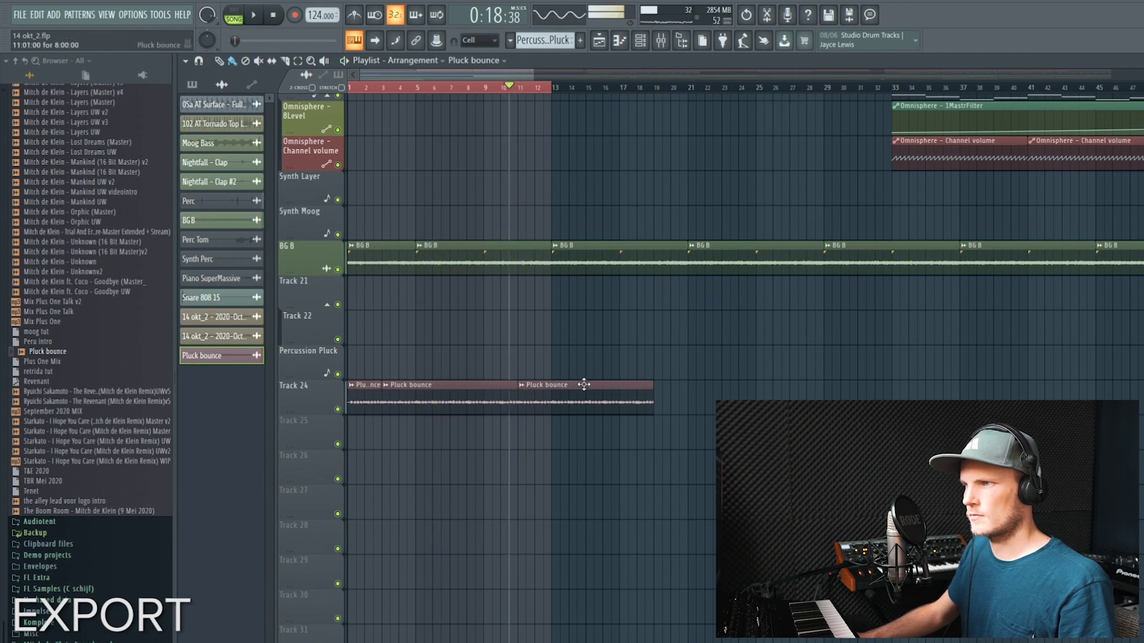
{"action": "right_click", "coordinate": [582, 387]}
{"action": "right_click", "coordinate": [417, 395]}
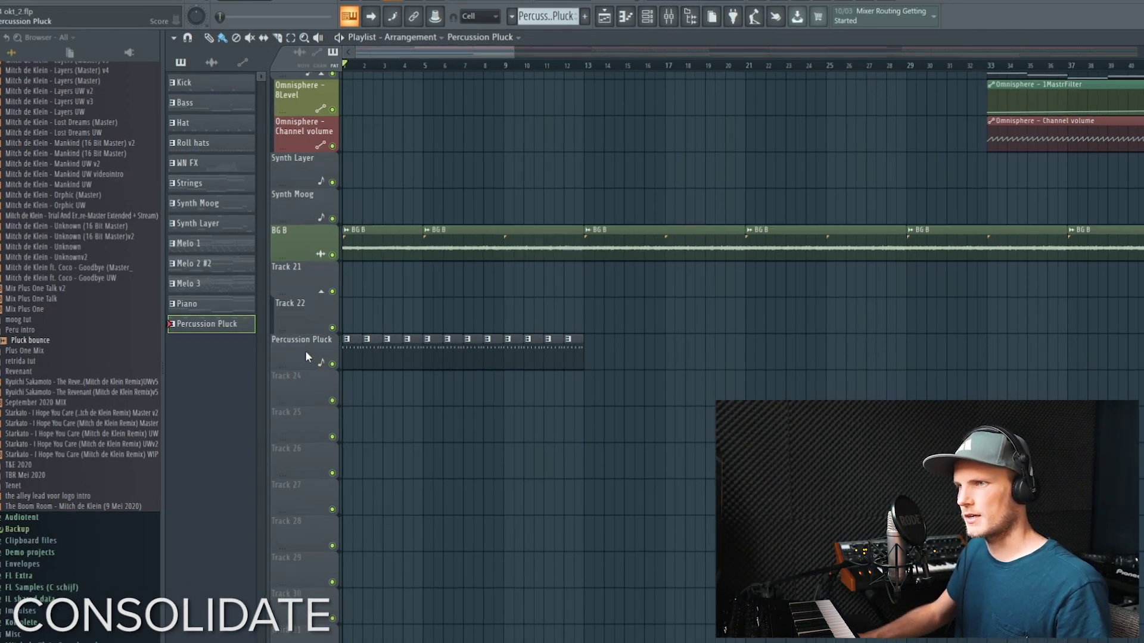
- Consolidate the Percussion Pluck track from track start using its track options menu
{"action": "right_click", "coordinate": [310, 350]}
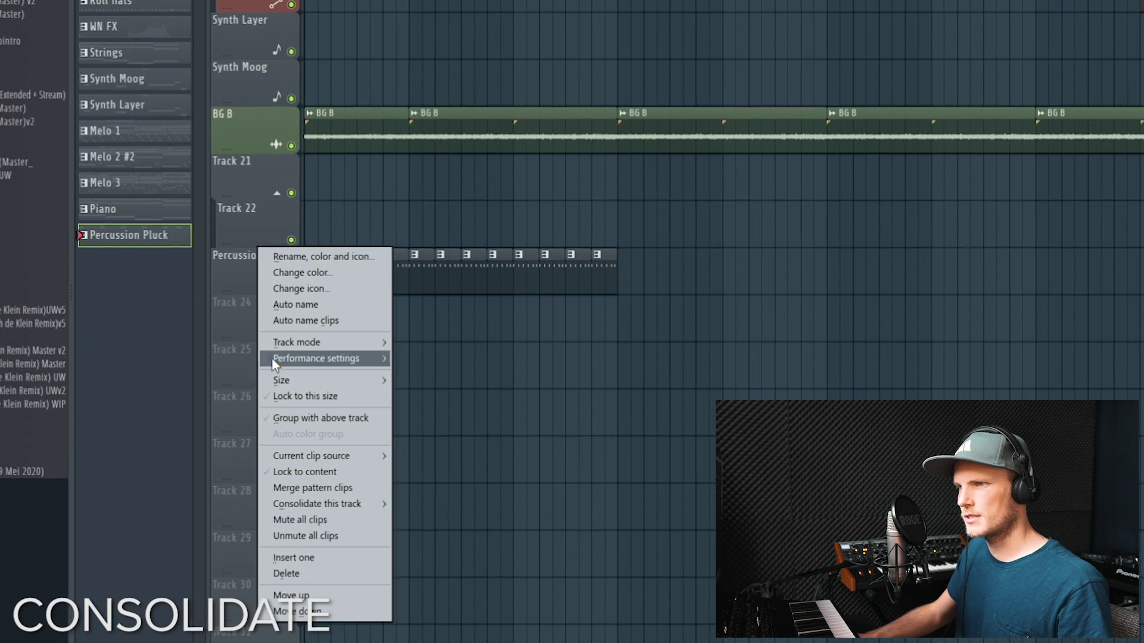
{"action": "mouse_move", "coordinate": [277, 486]}
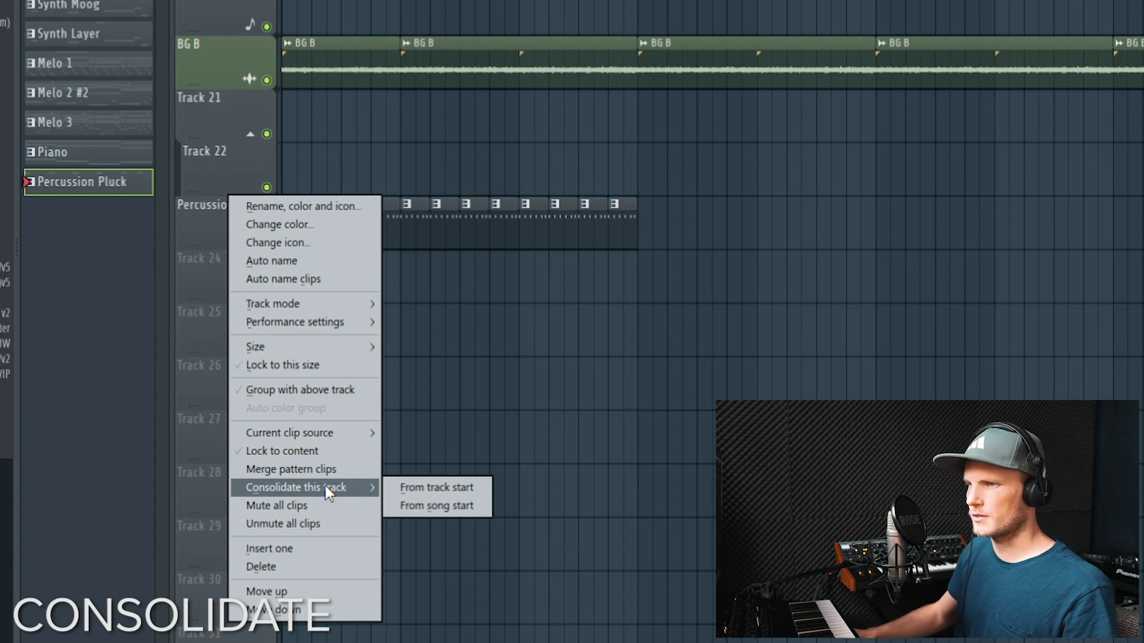
{"action": "right_click", "coordinate": [200, 197]}
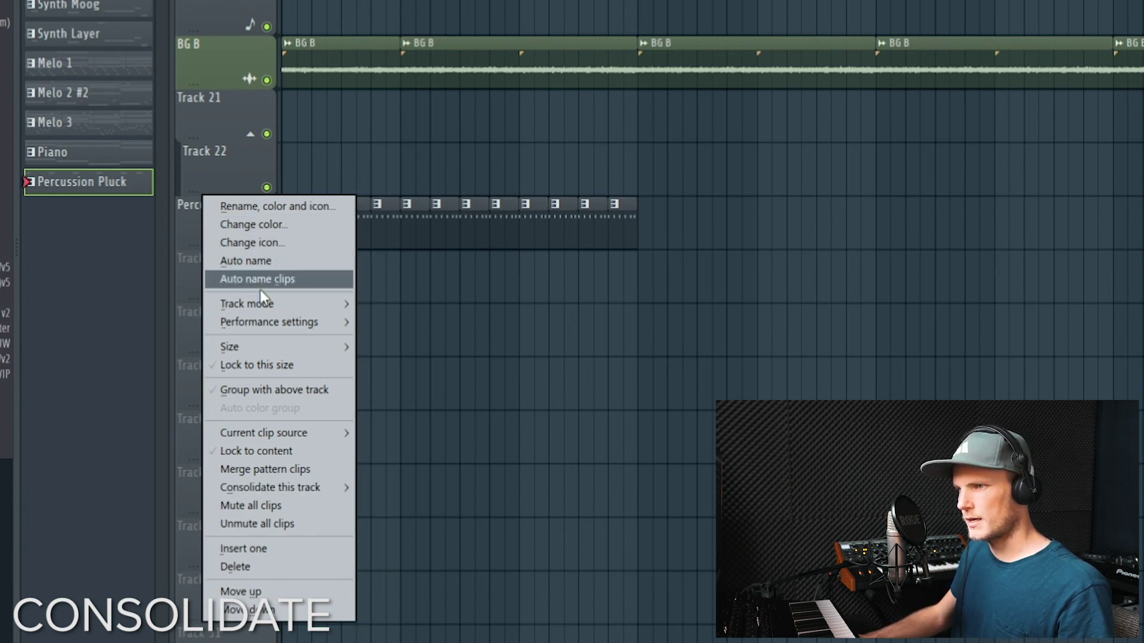
{"action": "mouse_move", "coordinate": [317, 487]}
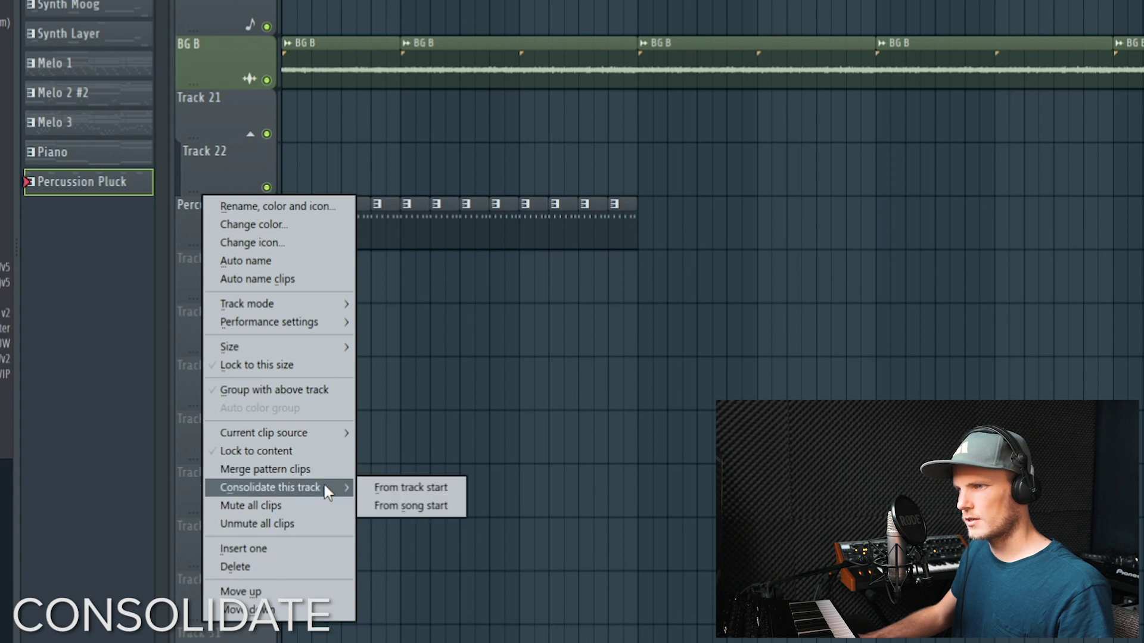
{"action": "left_click", "coordinate": [418, 488]}
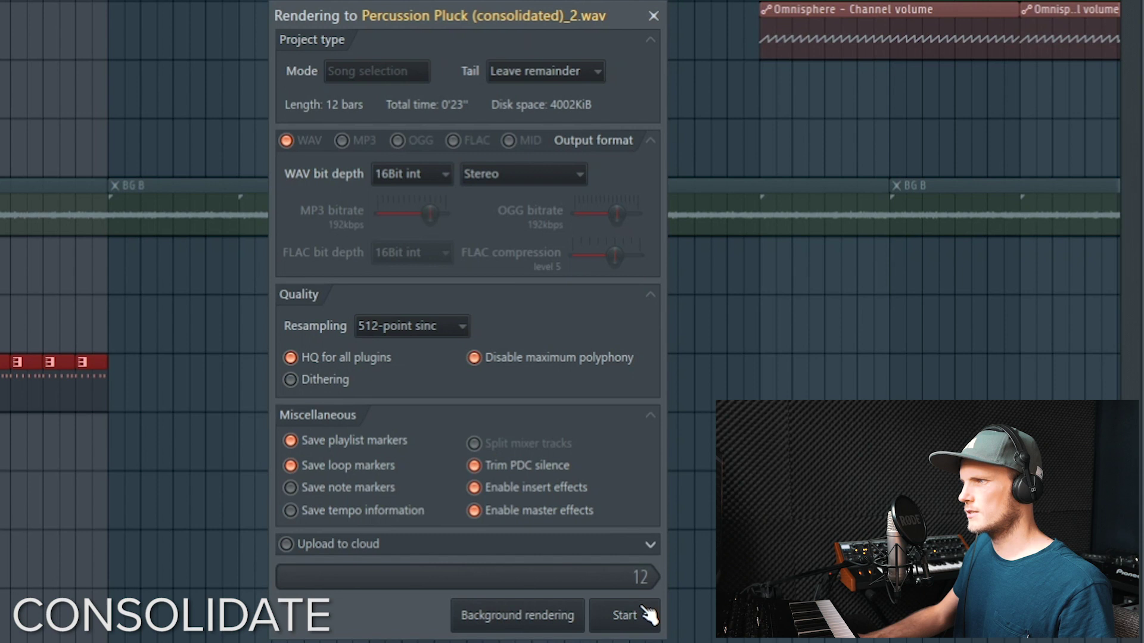
- Start rendering the consolidated Percussion Pluck audio
{"action": "left_click", "coordinate": [636, 615]}
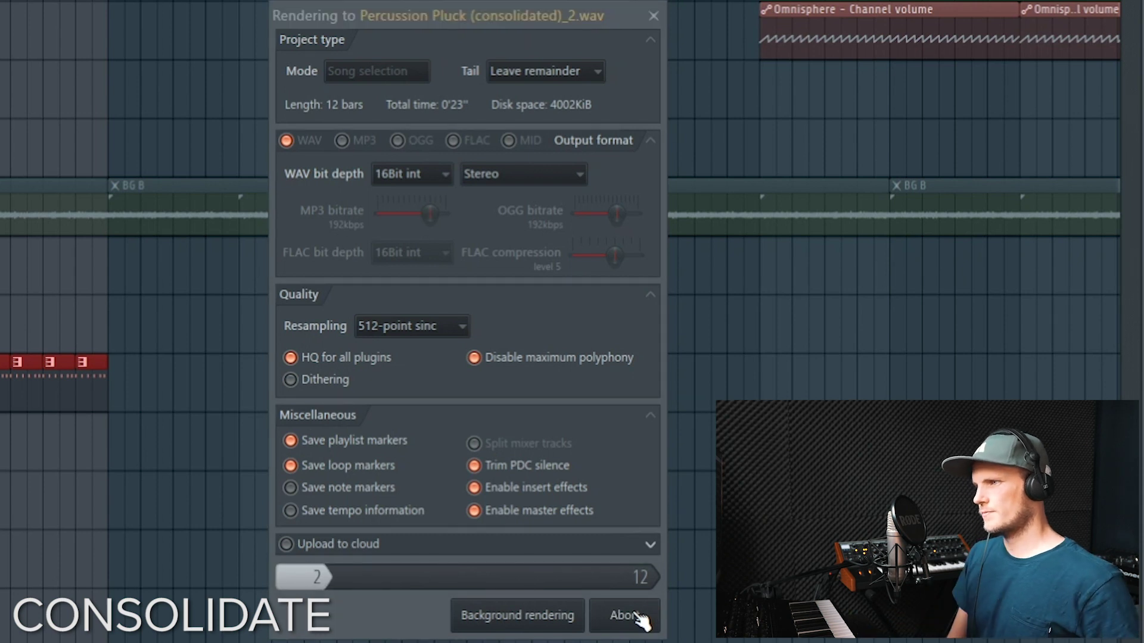